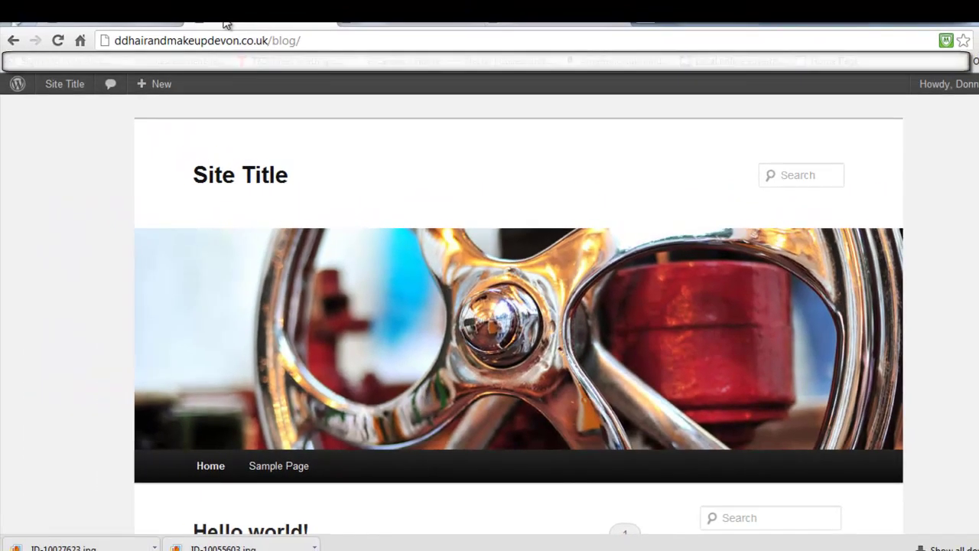
Step: Compare the blog's front page and WordPress dashboard with the preview of the main website
click(225, 23)
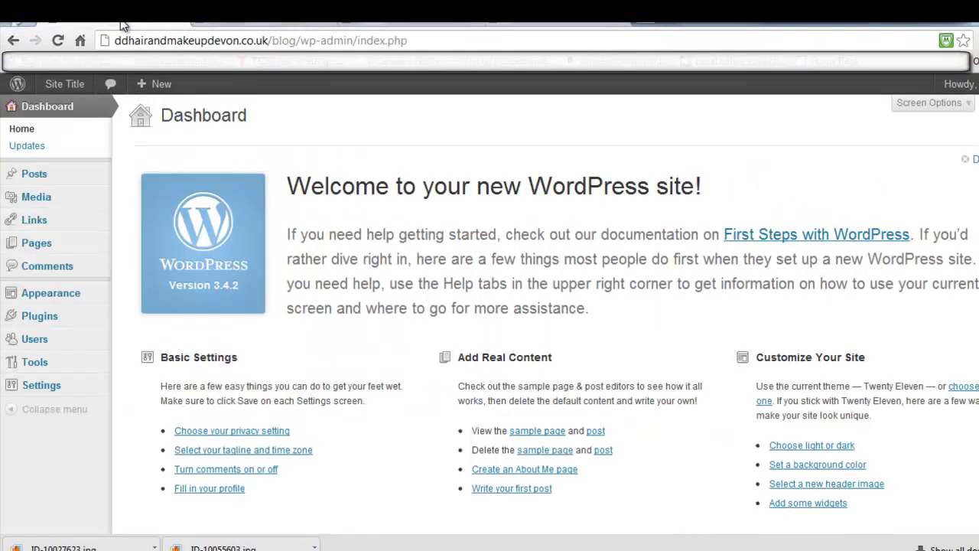
click(252, 21)
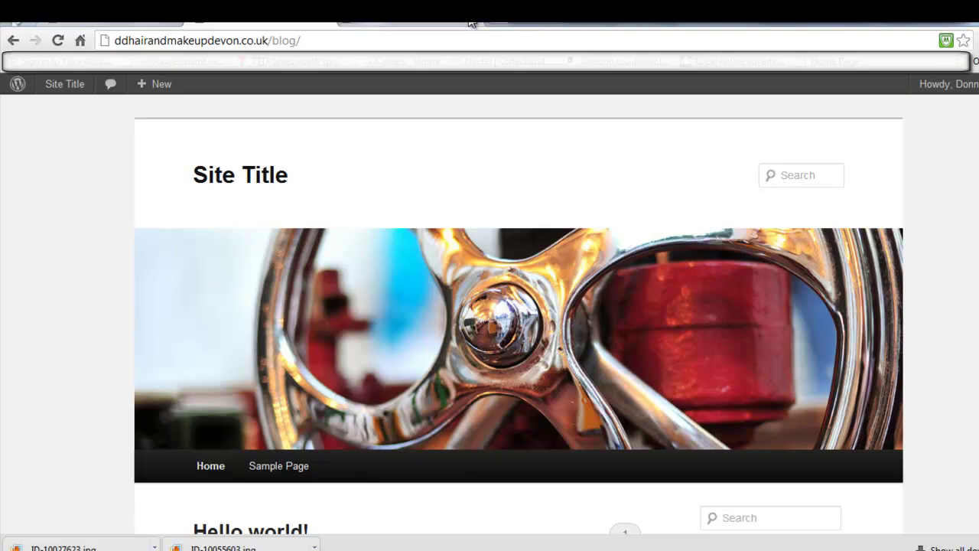
click(431, 25)
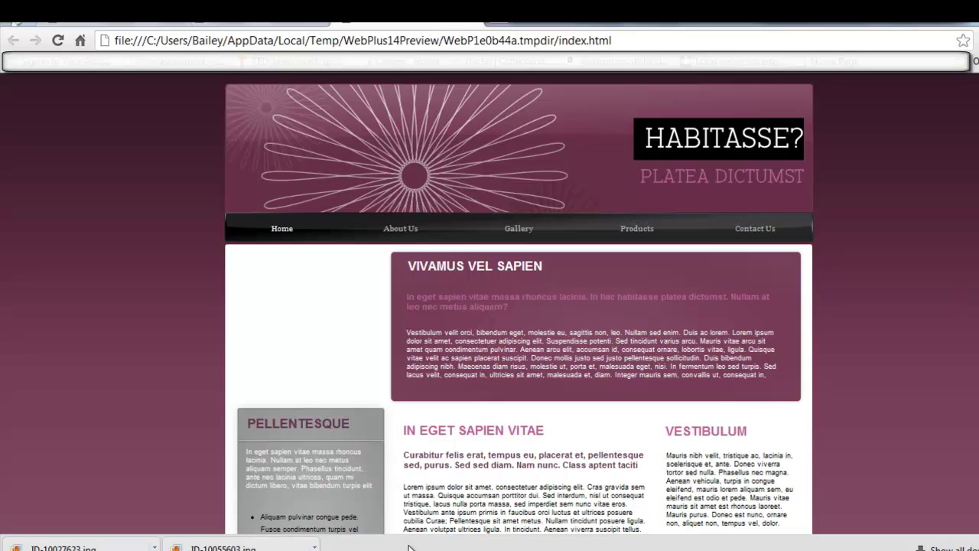
Step: Switch to Serif WebPlus and open the background settings in the page properties of Master A
key(alt+Tab)
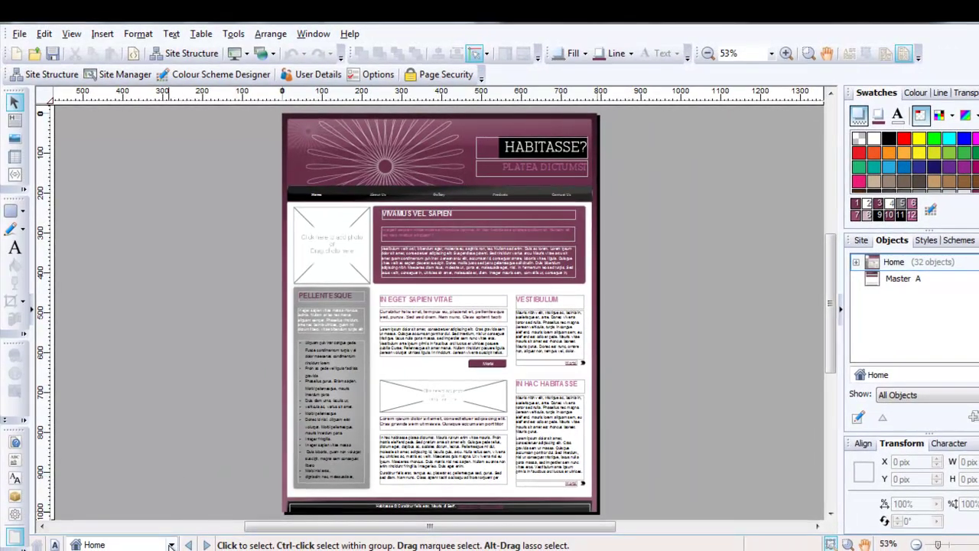
click(172, 545)
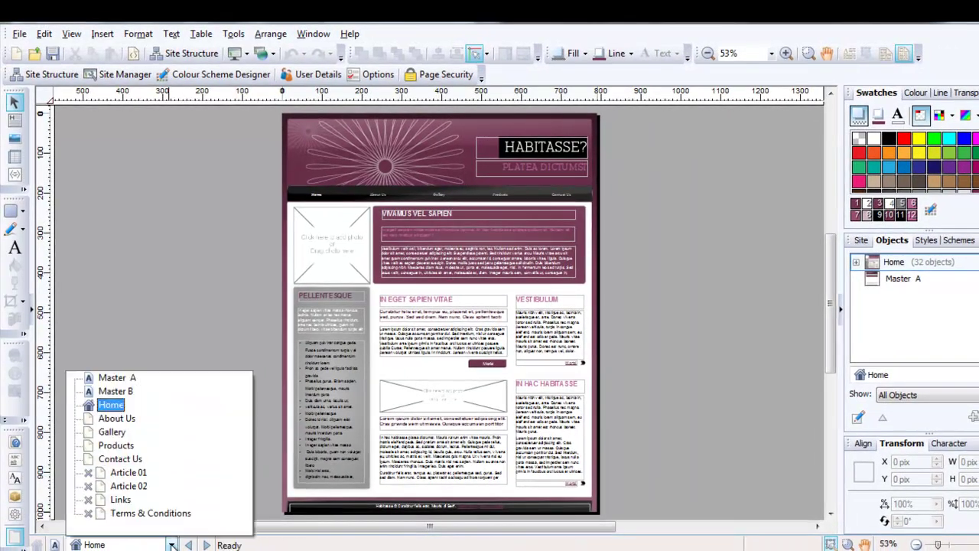
click(137, 385)
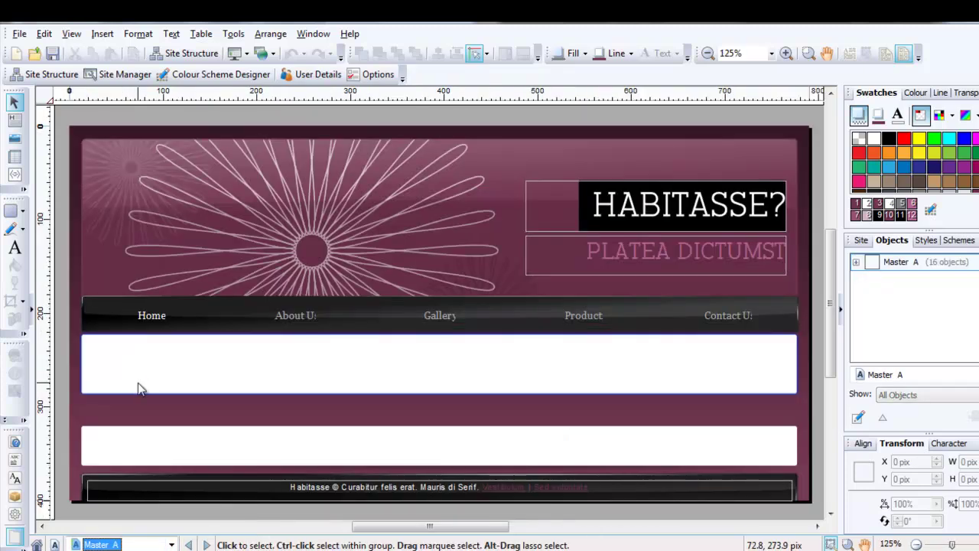
click(43, 35)
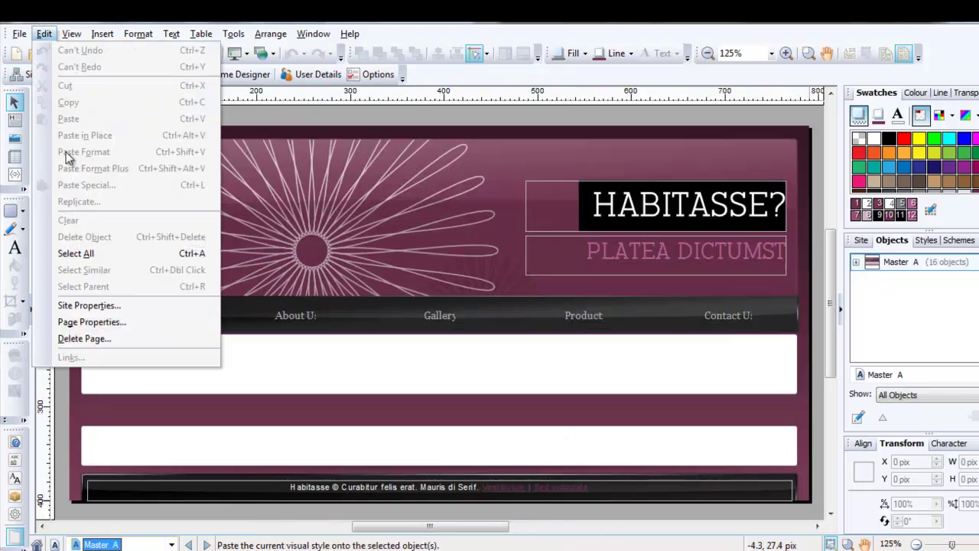
click(88, 322)
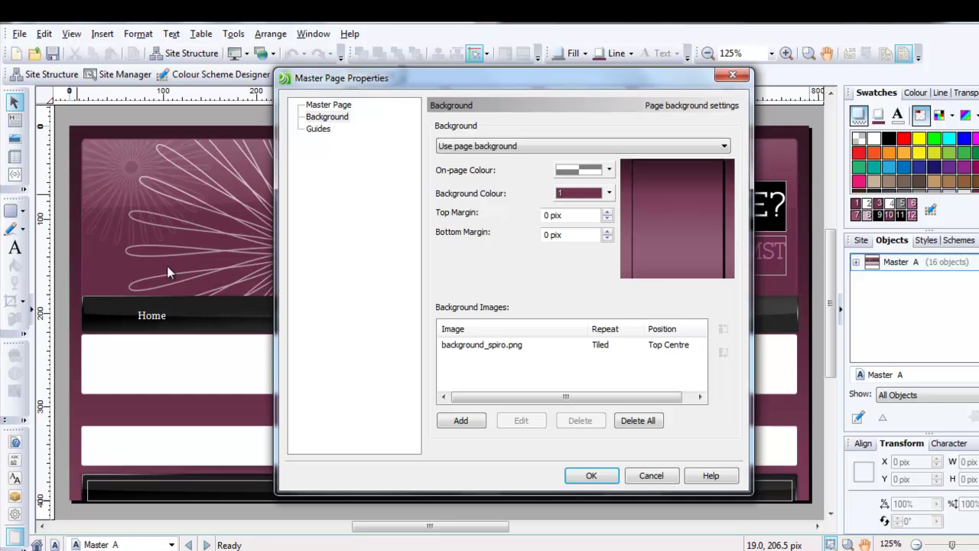
click(337, 118)
Step: Search the computer for background_spiro.png and show the full list of results
key(super)
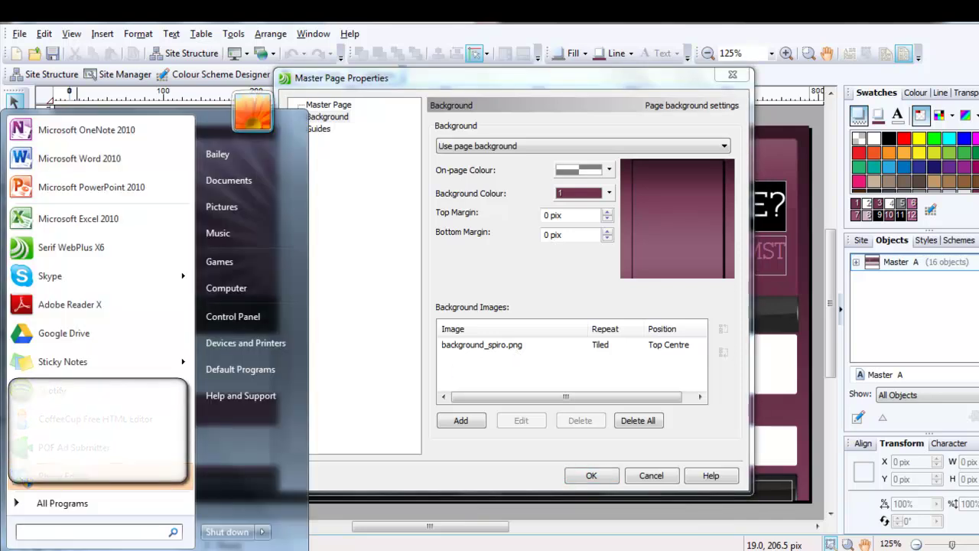
text(back)
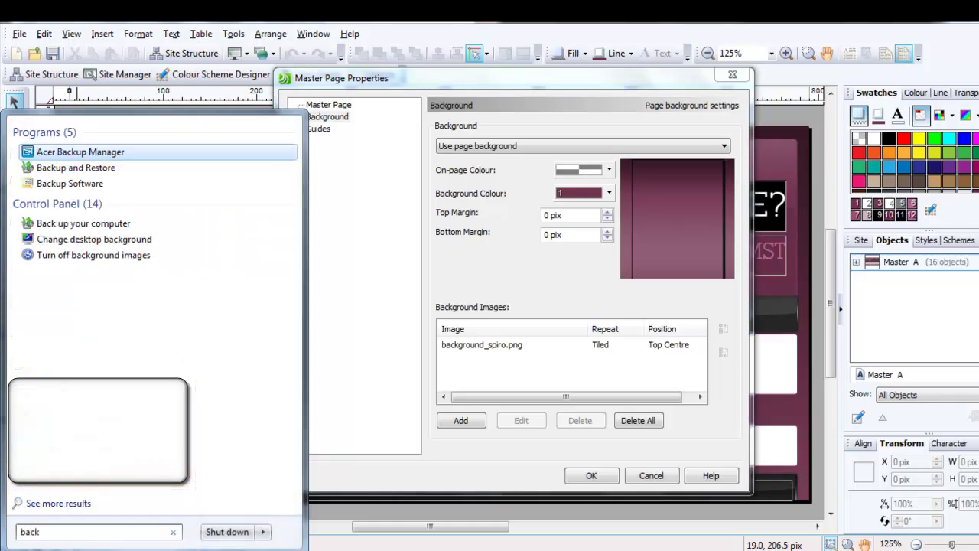
text(ground_)
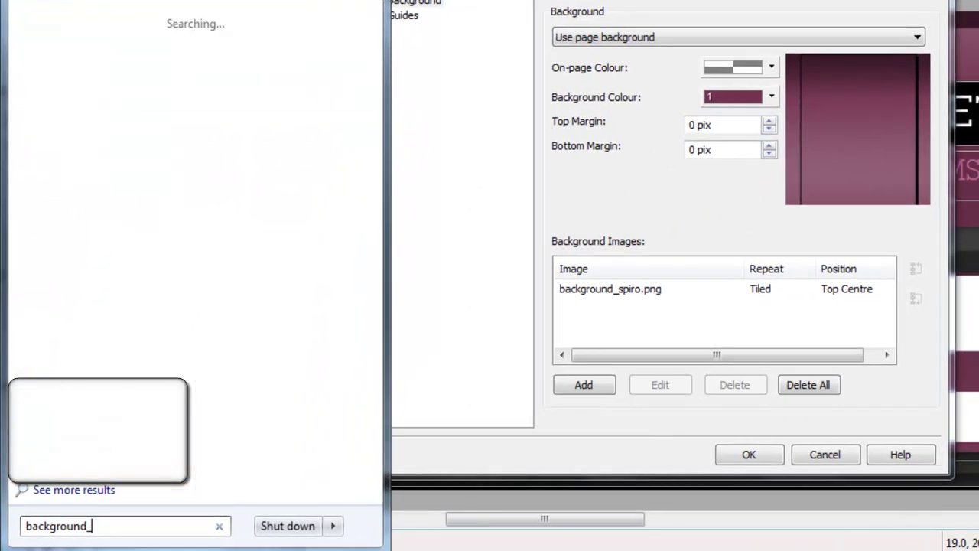
text(spiro)
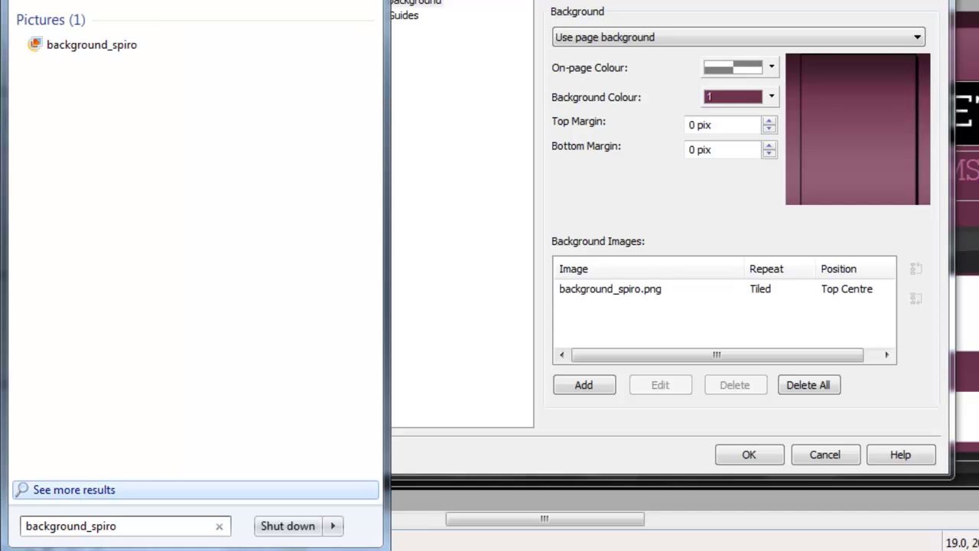
text(.pn)
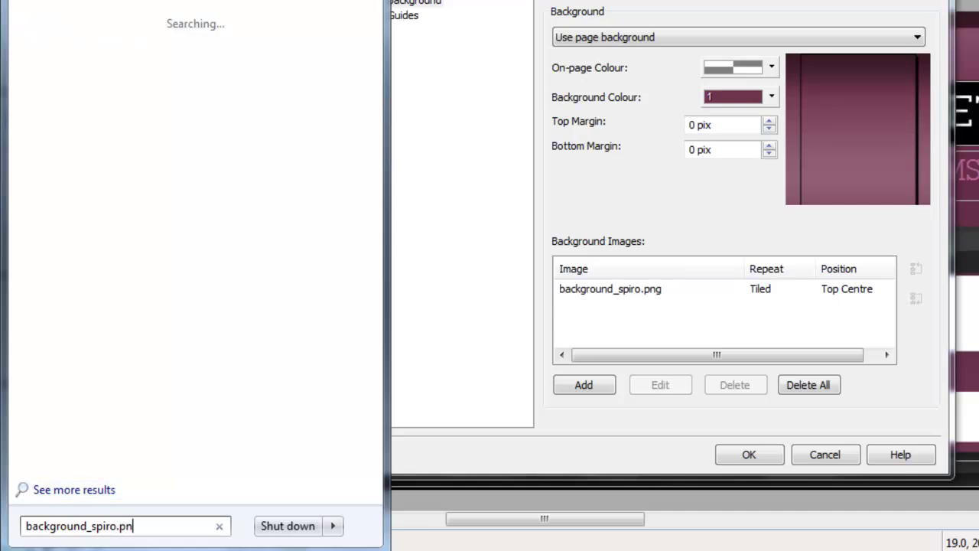
text(g)
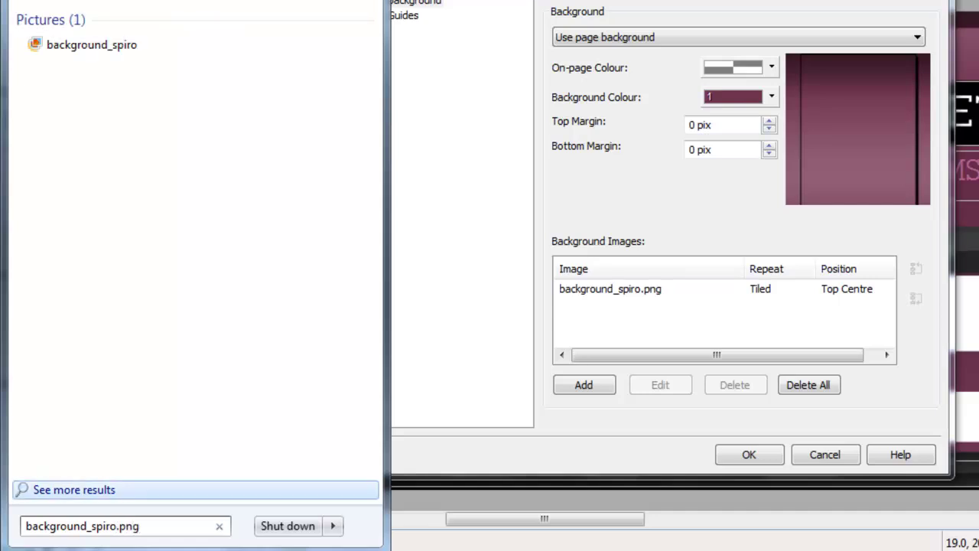
click(92, 500)
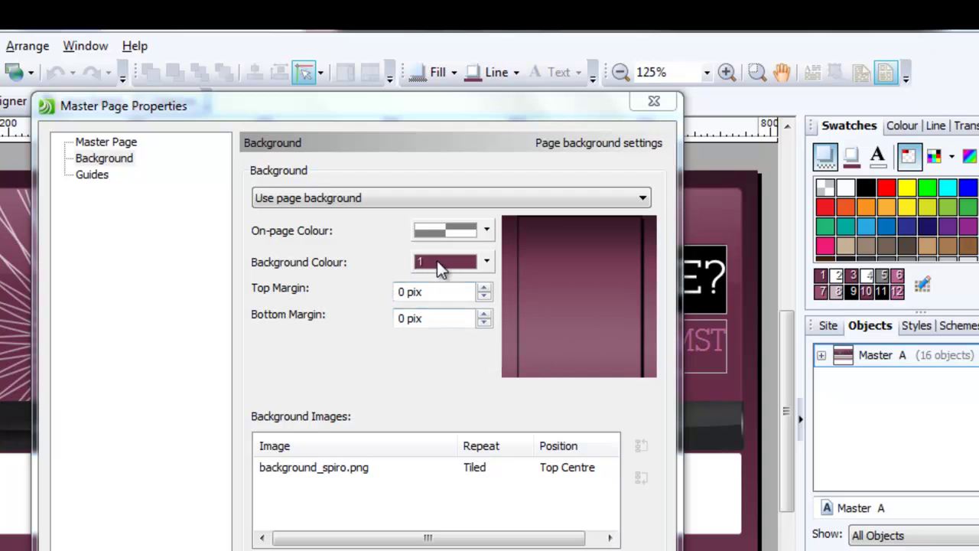
Step: Look up the RGB hex code of the master page's background colour, and close the page properties without changes
click(488, 261)
click(421, 395)
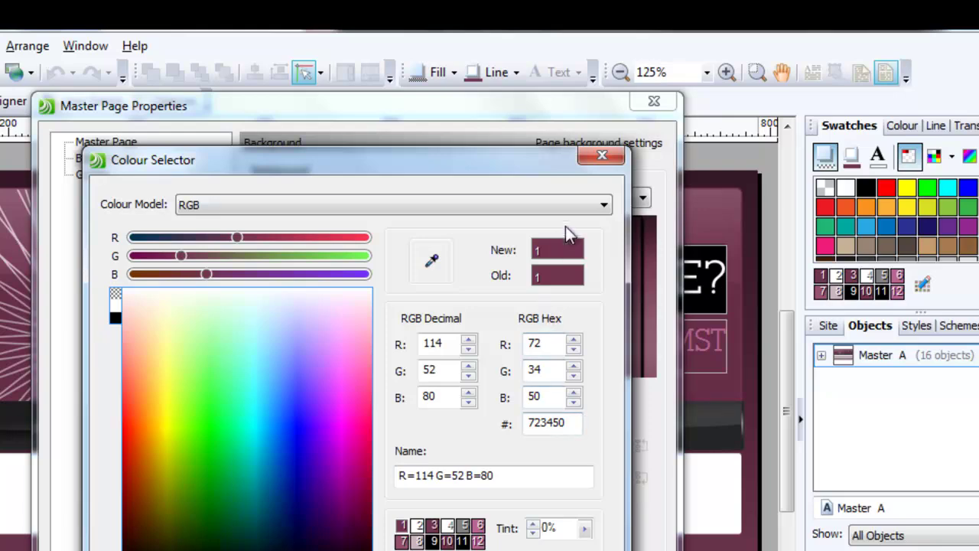
click(601, 156)
click(643, 103)
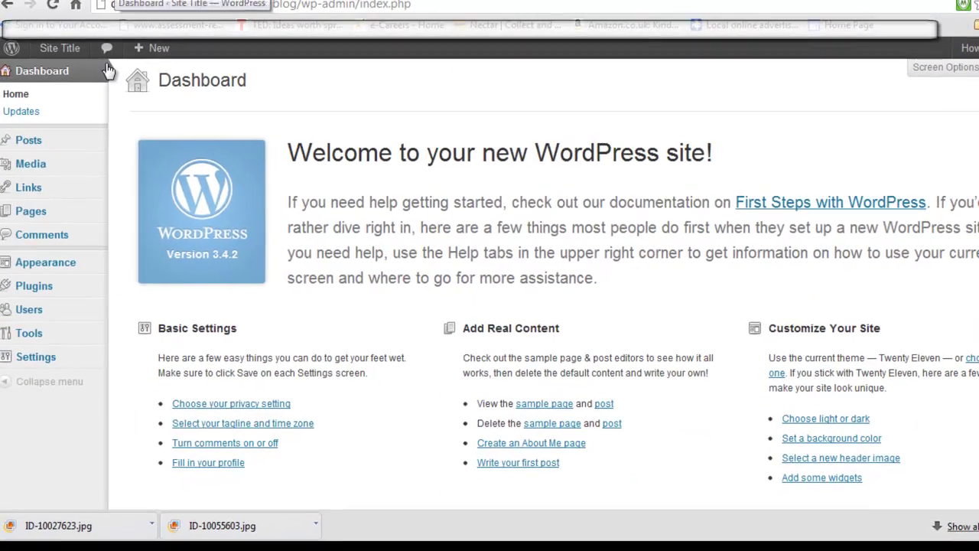
Step: Switch to the WordPress dashboard and upload background_spiro from the WebPlus X5 Images folder as the blog's custom background image
mouse_move(111, 260)
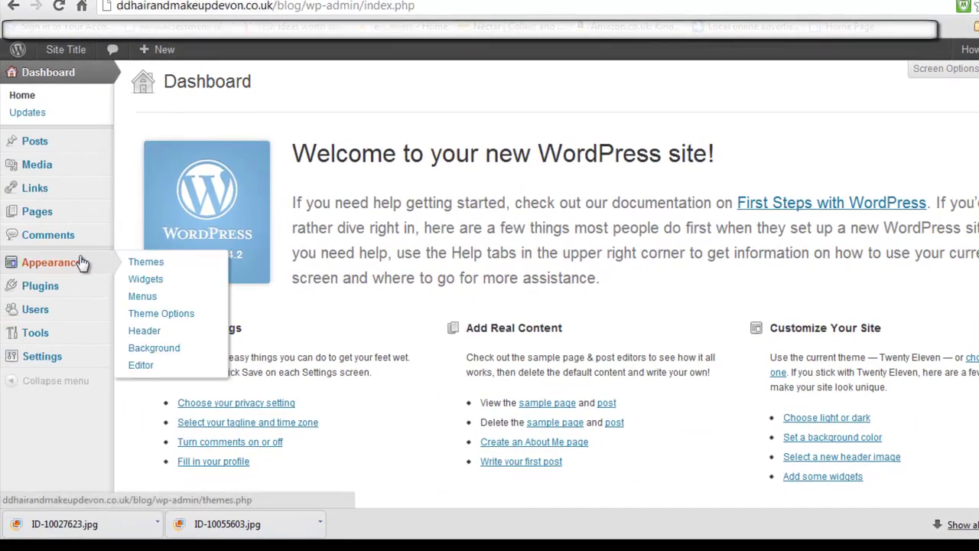
click(157, 350)
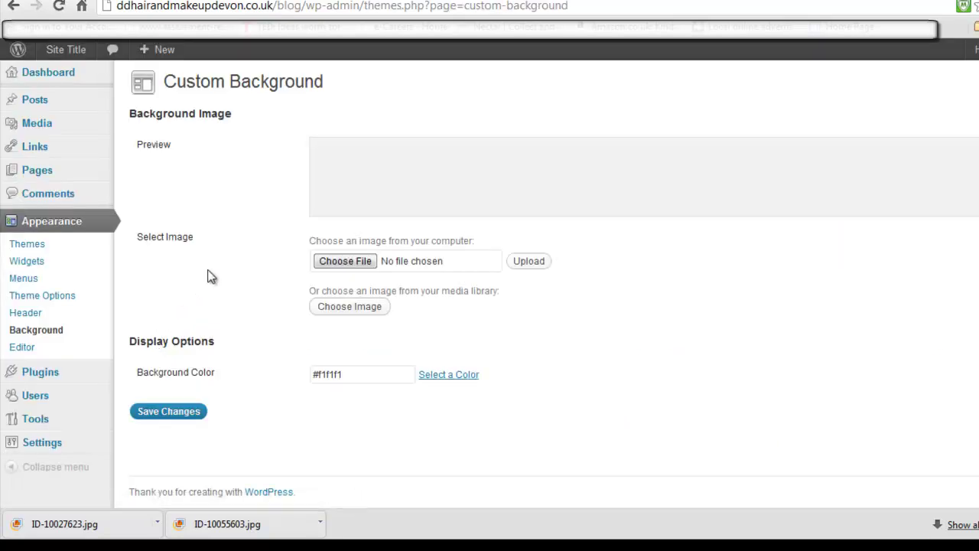
click(348, 261)
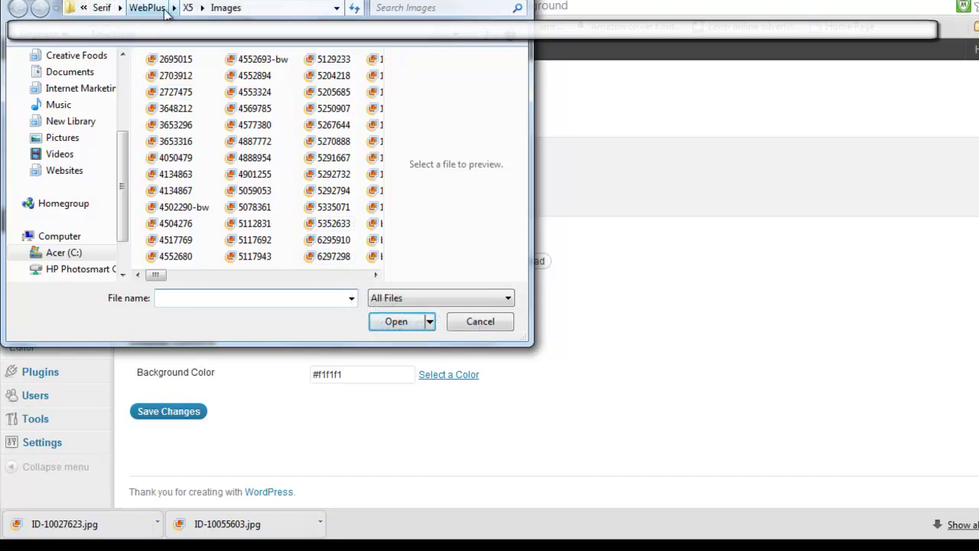
click(376, 275)
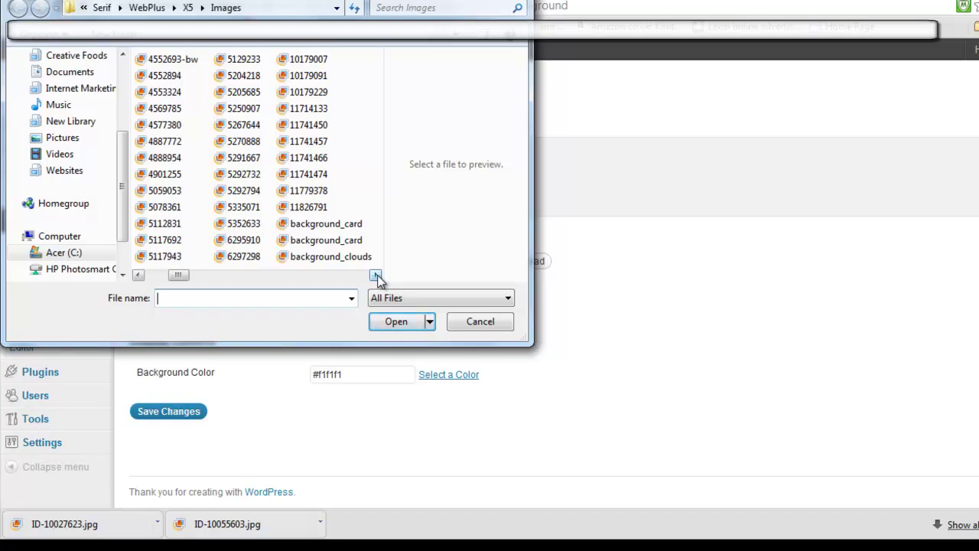
click(376, 275)
click(375, 276)
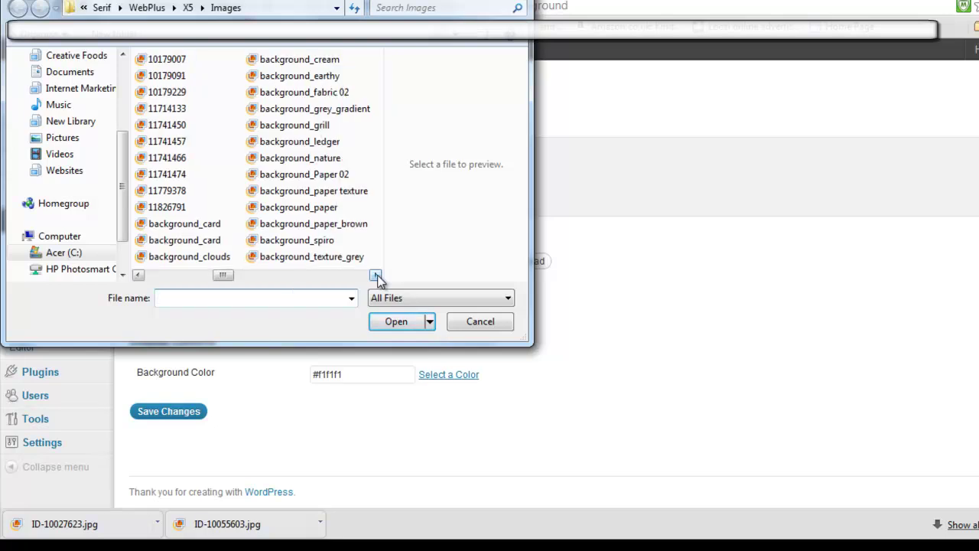
click(332, 243)
click(391, 322)
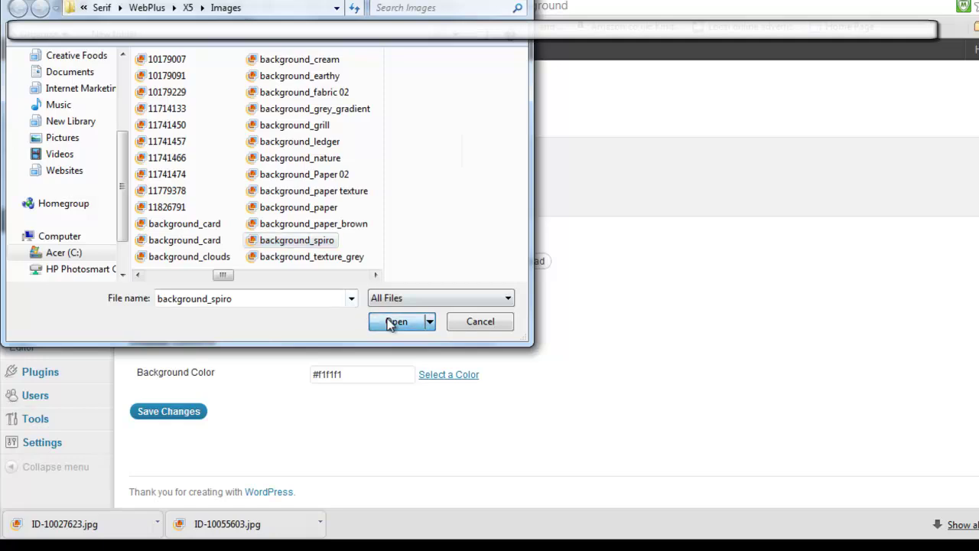
click(526, 264)
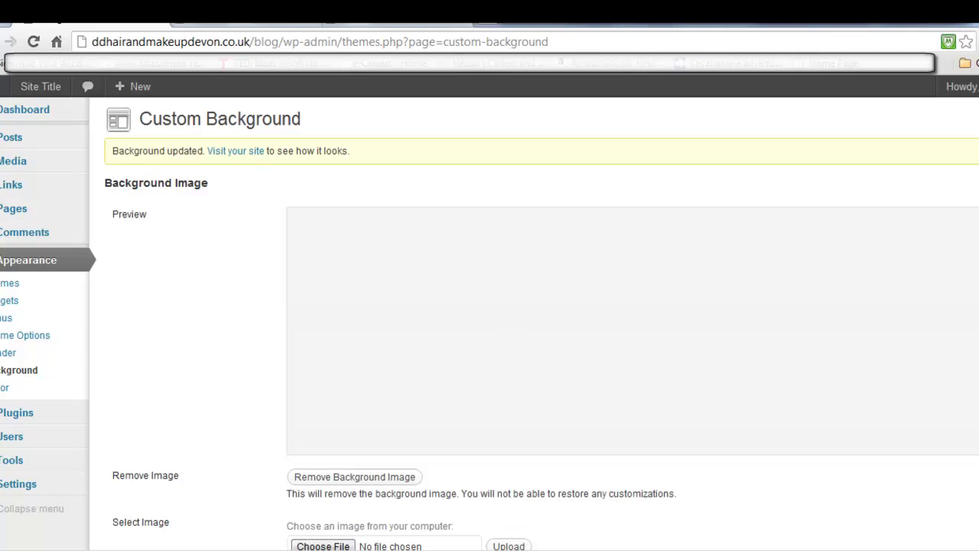
Step: Set the blog's background color to #723450 and save the custom background
scroll(489, 324, down, 4)
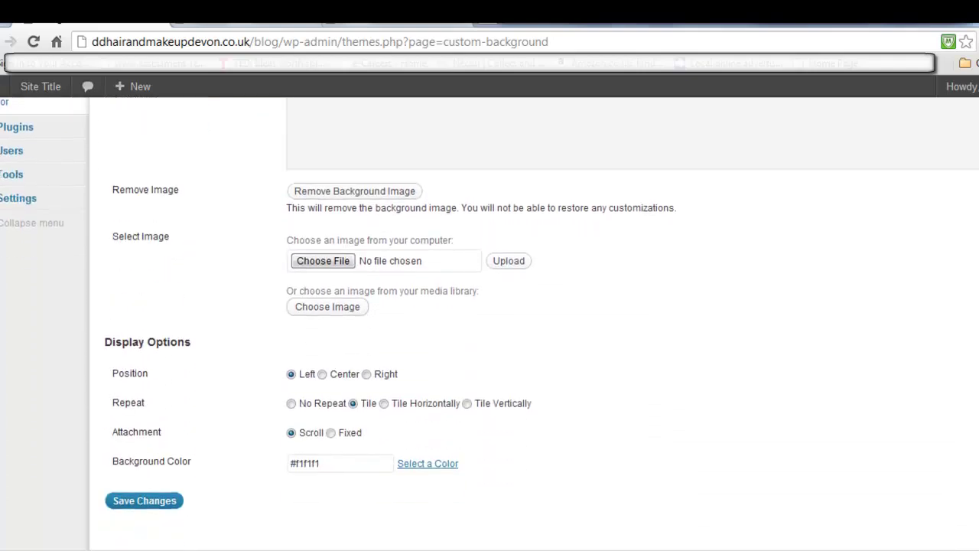
scroll(632, 354, down, 1)
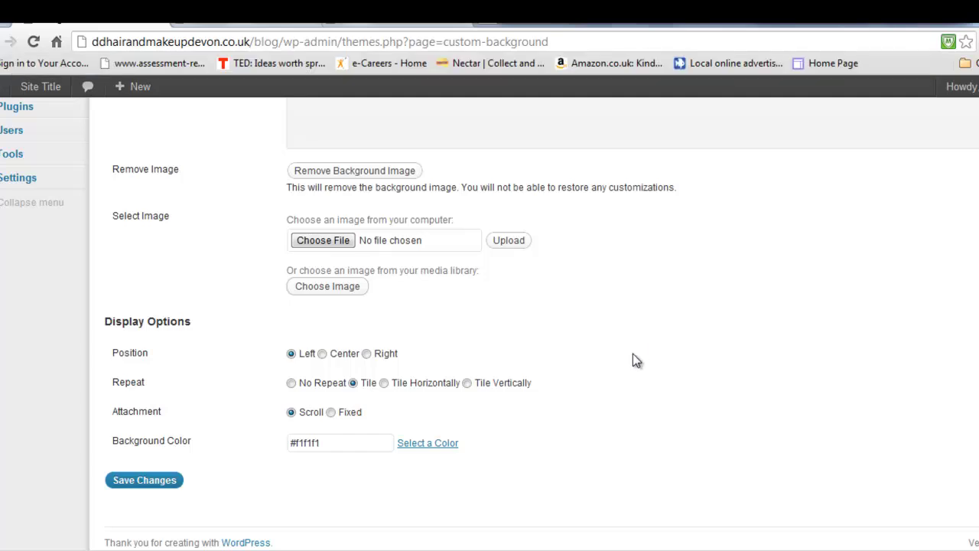
click(336, 444)
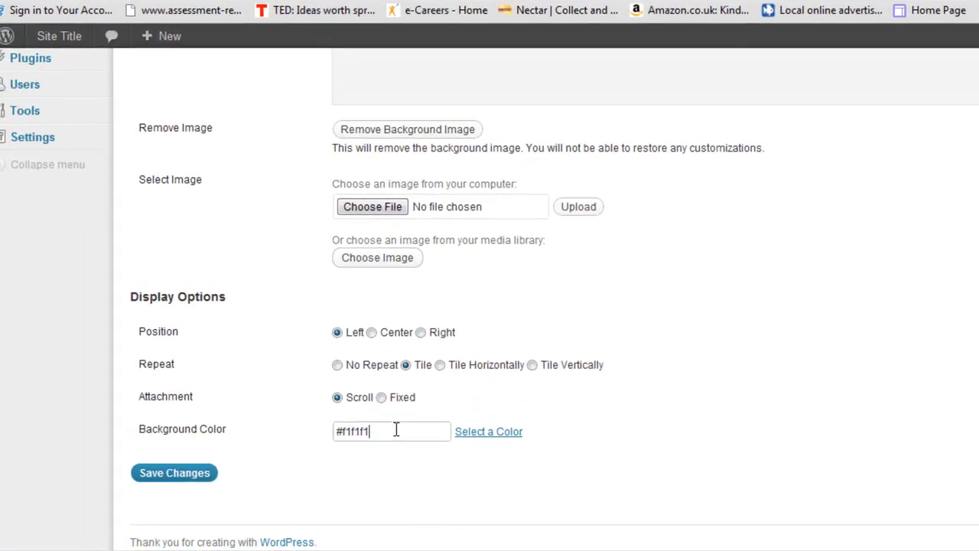
key(BackSpace)
key(BackSpace)
key(BackSpace)
key(BackSpace)
key(BackSpace)
key(BackSpace)
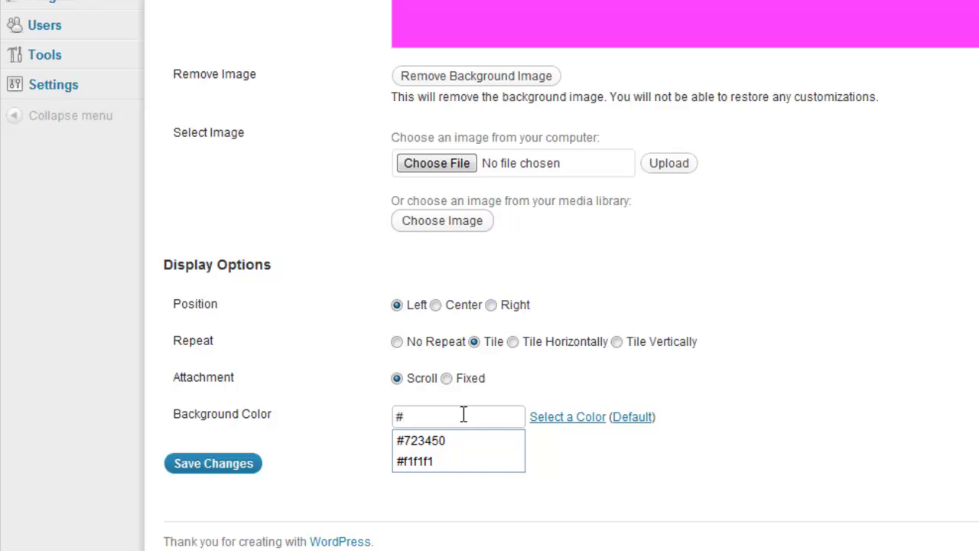
click(428, 441)
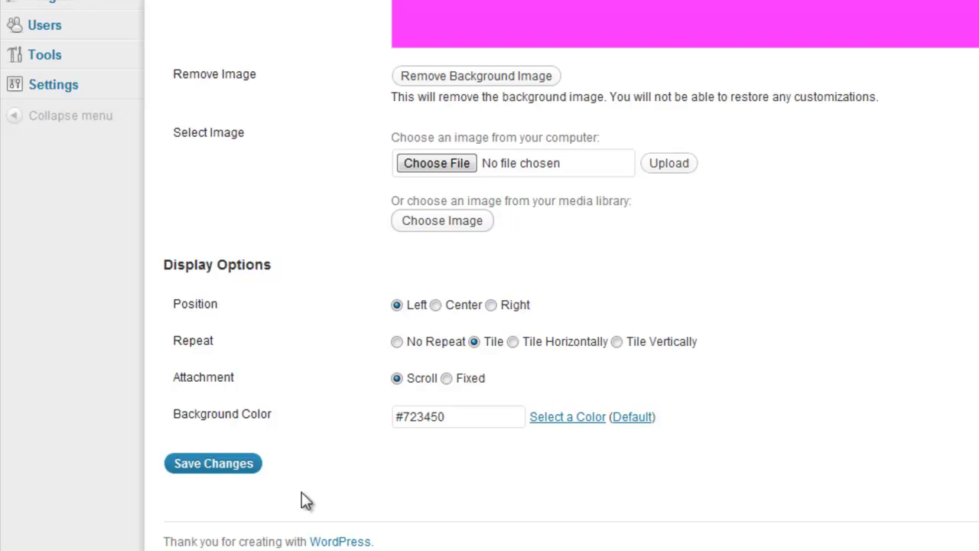
click(214, 465)
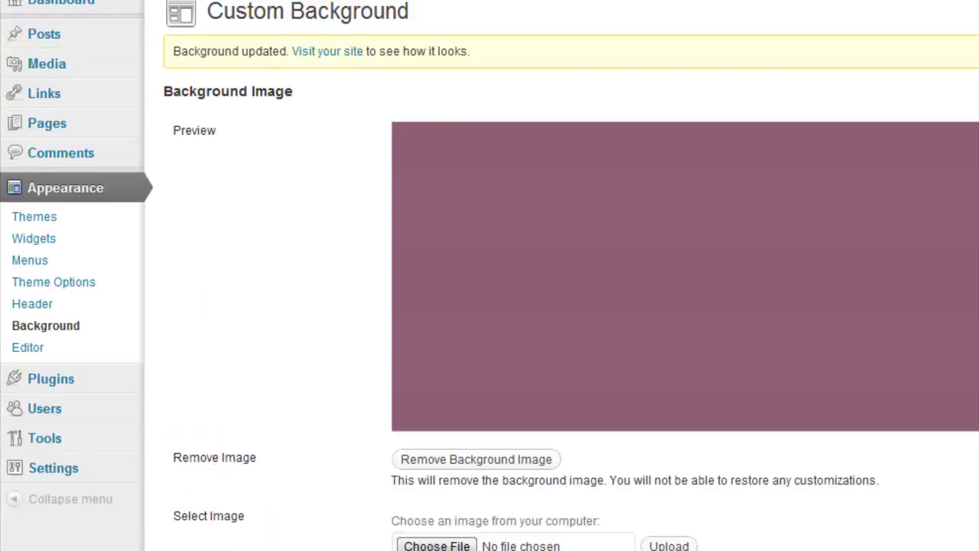
scroll(489, 275, down, 5)
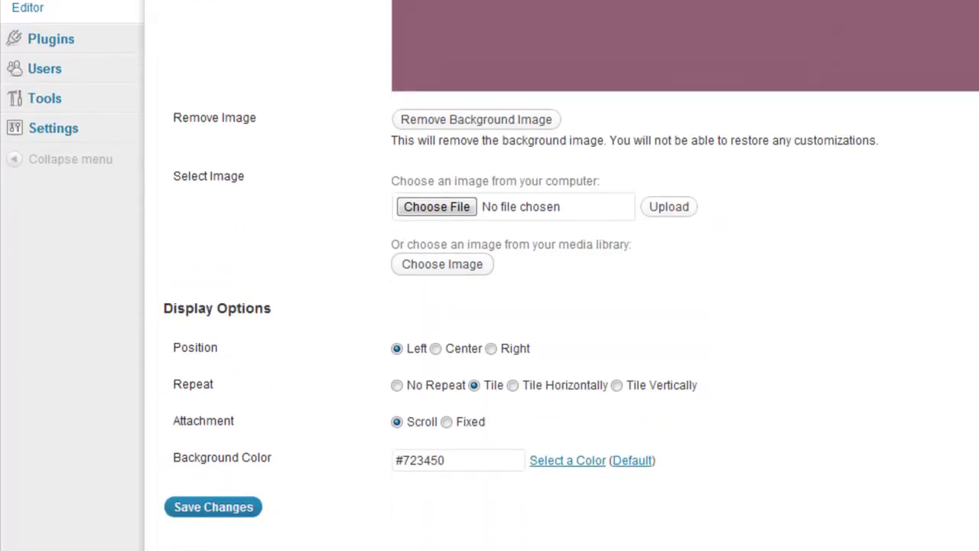
scroll(490, 275, up, 5)
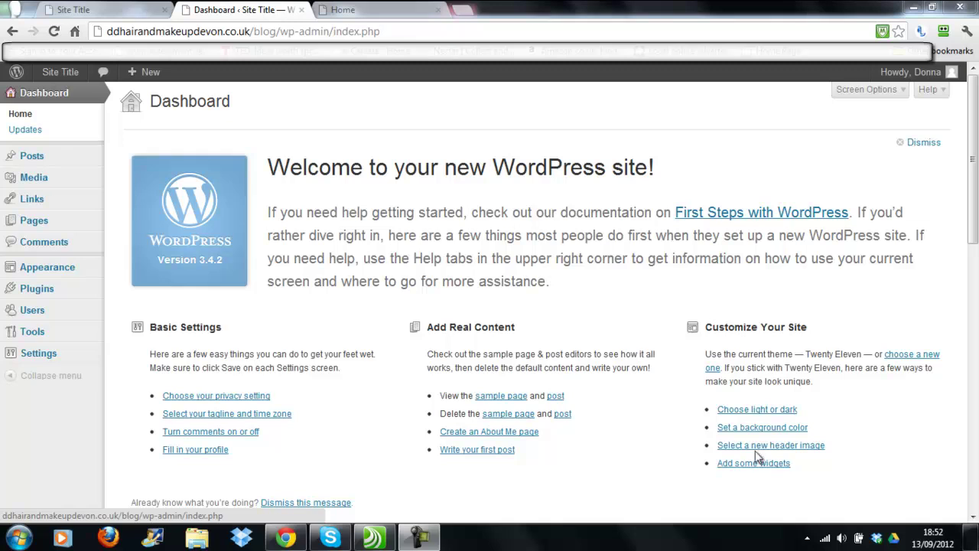
Step: In the blog's custom header settings, turn off showing header text with the image and save the changes
click(46, 274)
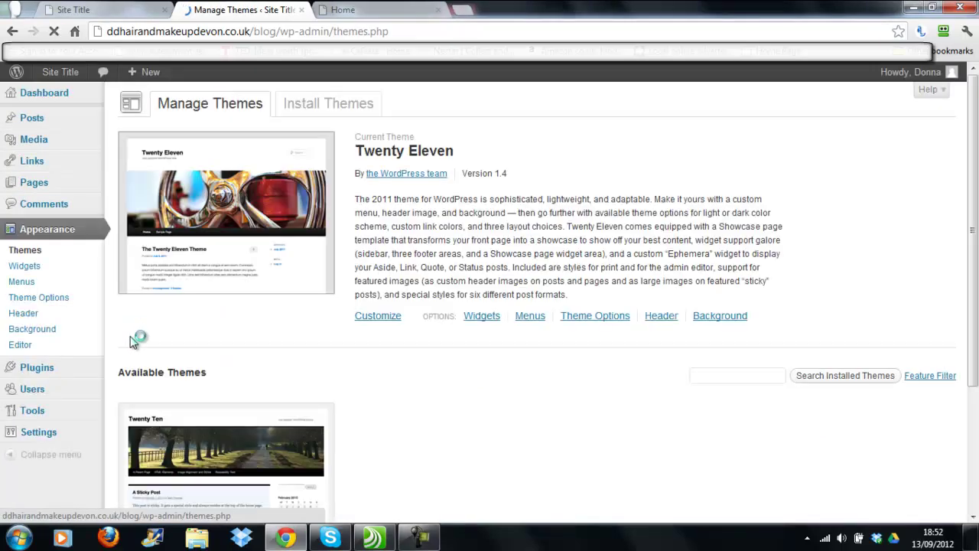
click(43, 318)
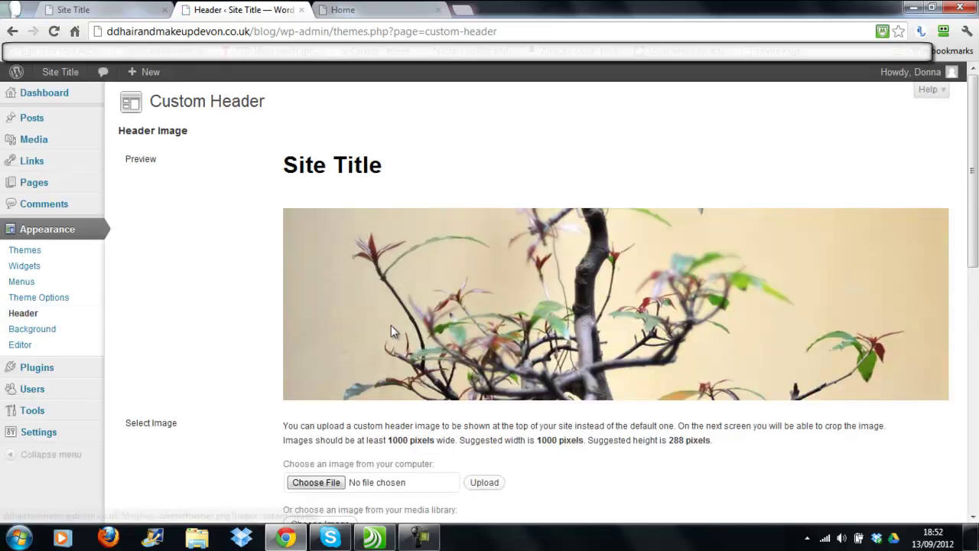
drag(975, 196, 951, 429)
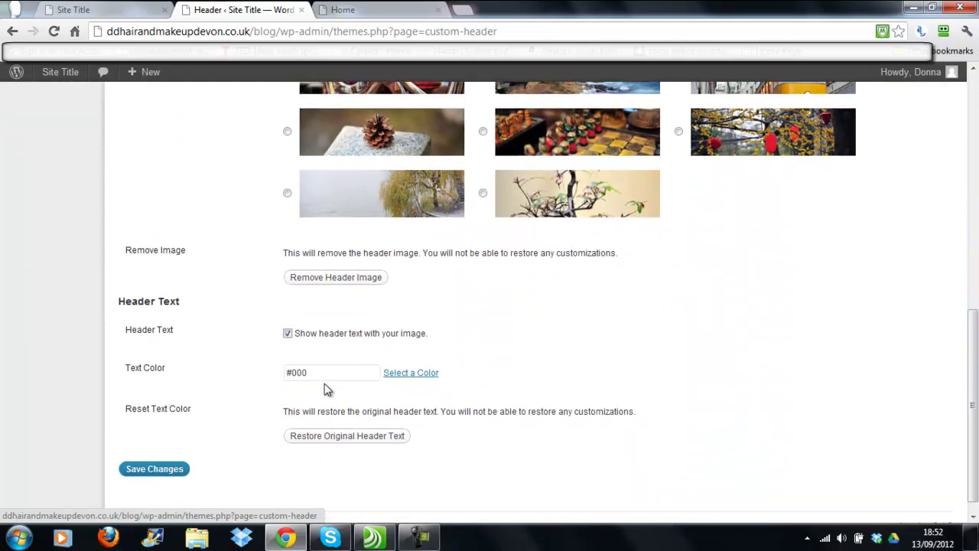
click(288, 334)
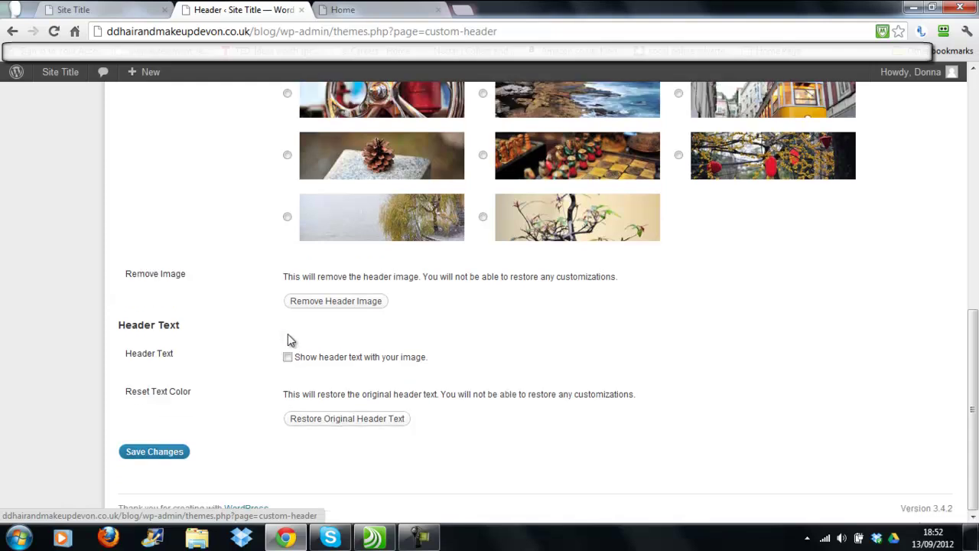
click(114, 10)
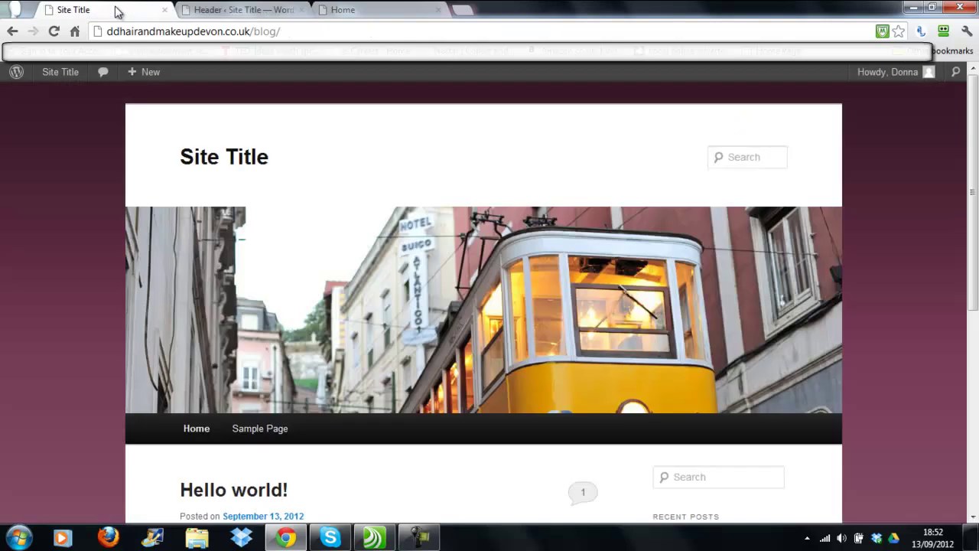
mouse_move(145, 72)
click(272, 11)
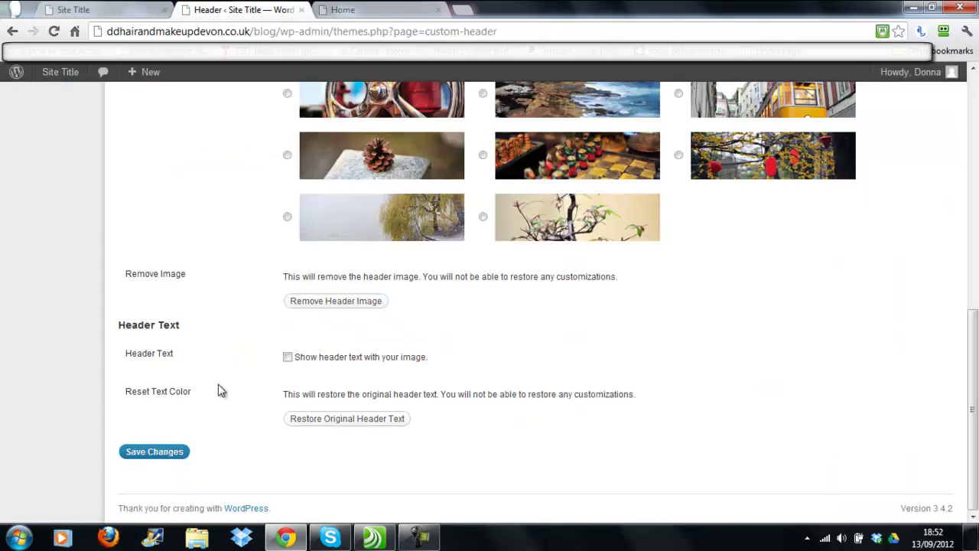
click(158, 453)
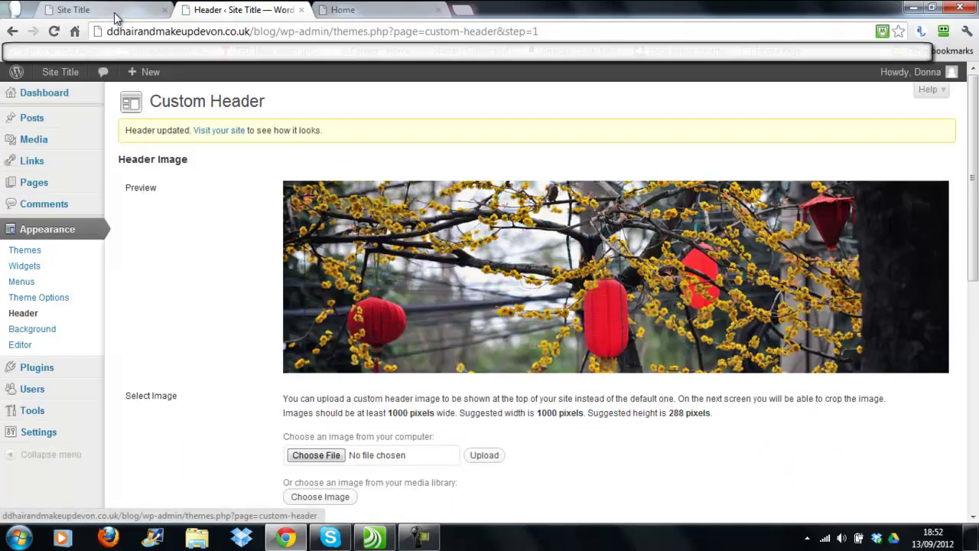
Step: Reload the blog's front page to check how the header looks without the site title
click(114, 12)
click(313, 32)
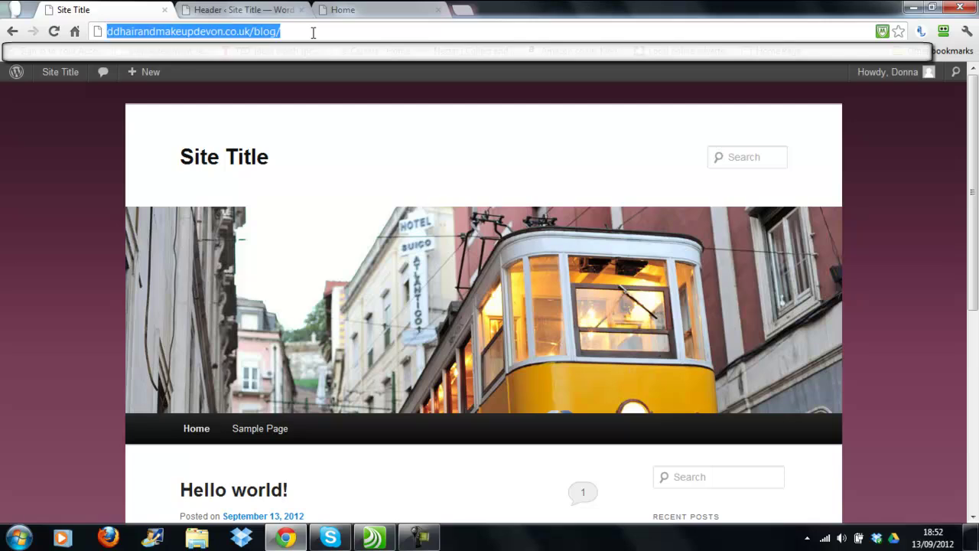
key(Return)
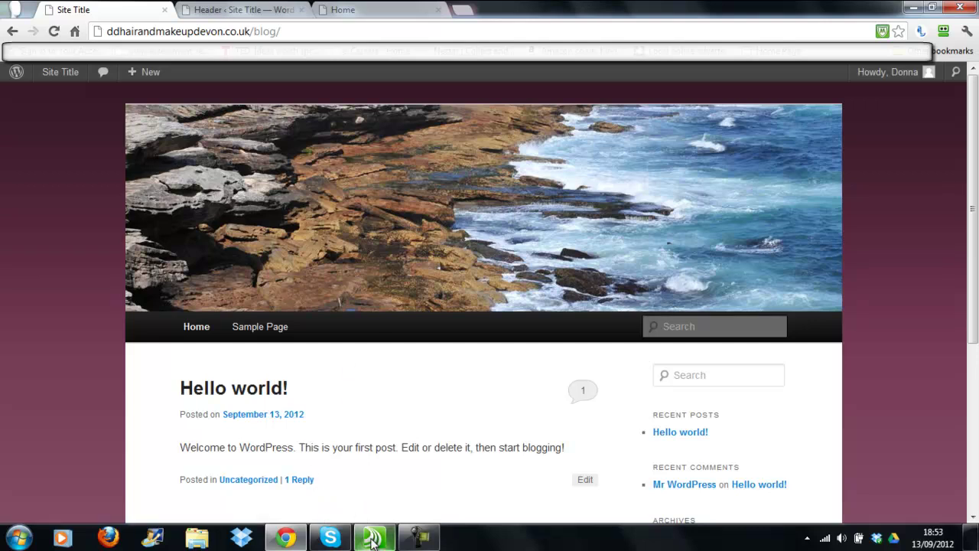
Step: Switch to the WebPlus site preview and capture its header banner above the navigation bar with Snagit, about 1146 x 247 pixels
mouse_move(372, 540)
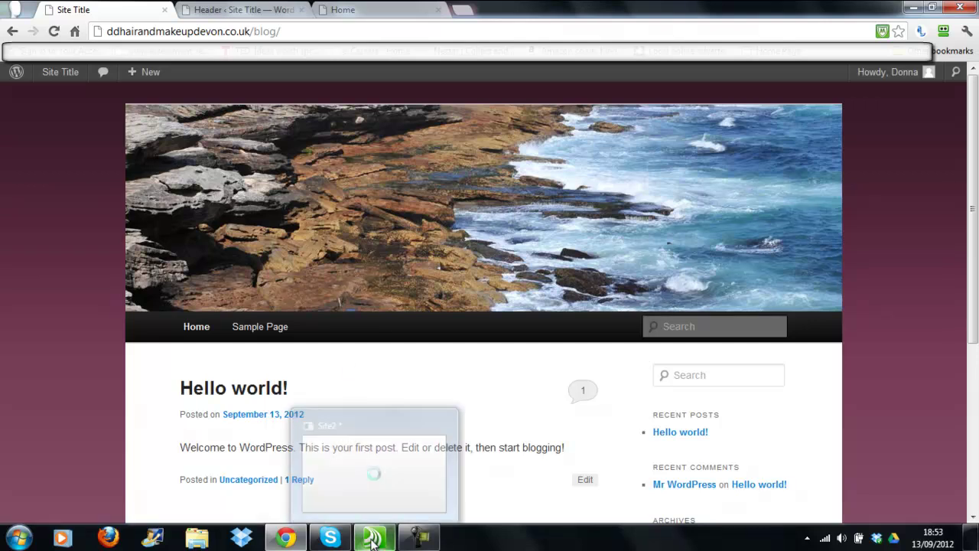
click(362, 13)
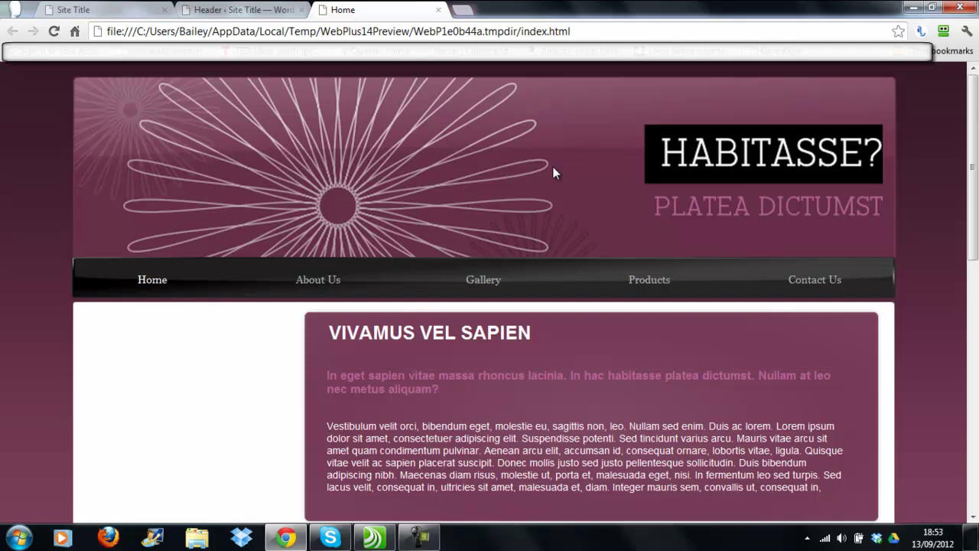
click(20, 538)
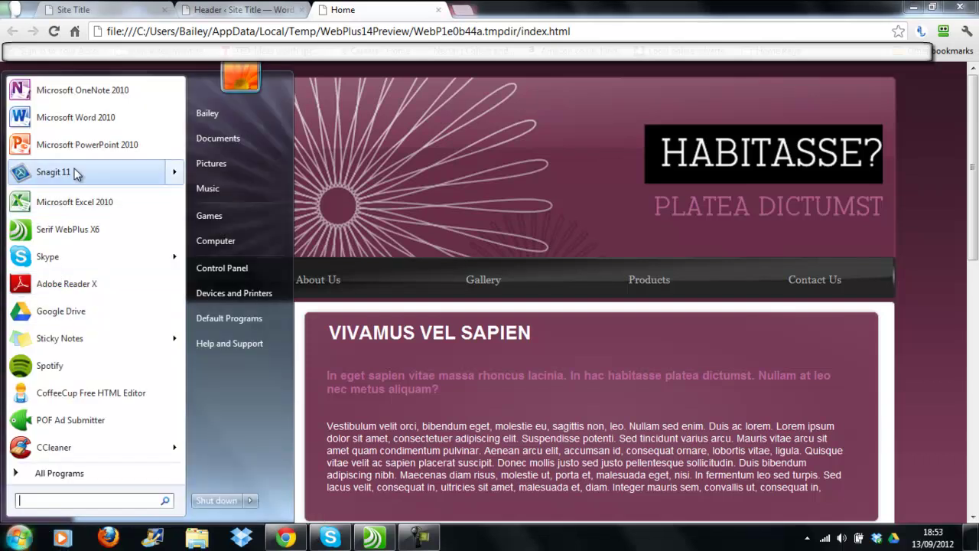
mouse_move(79, 174)
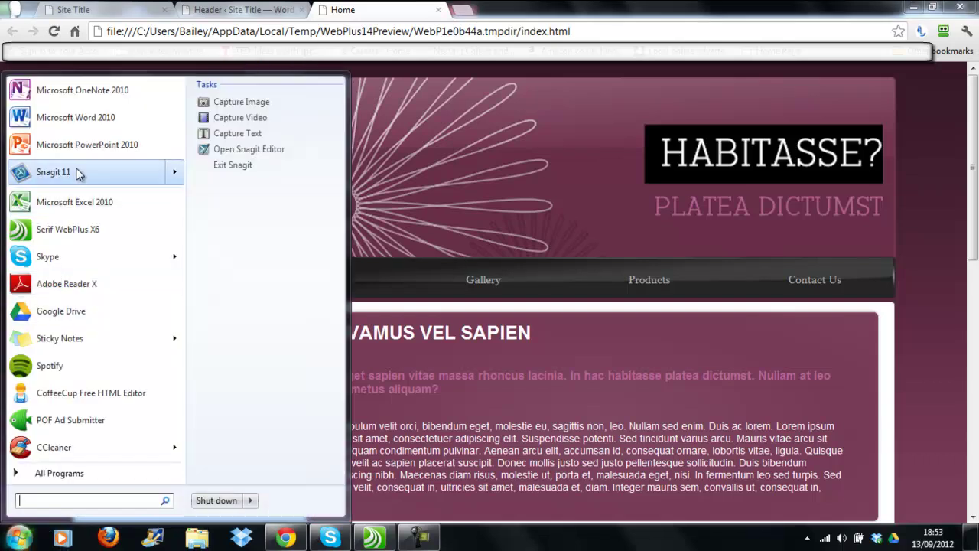
click(261, 103)
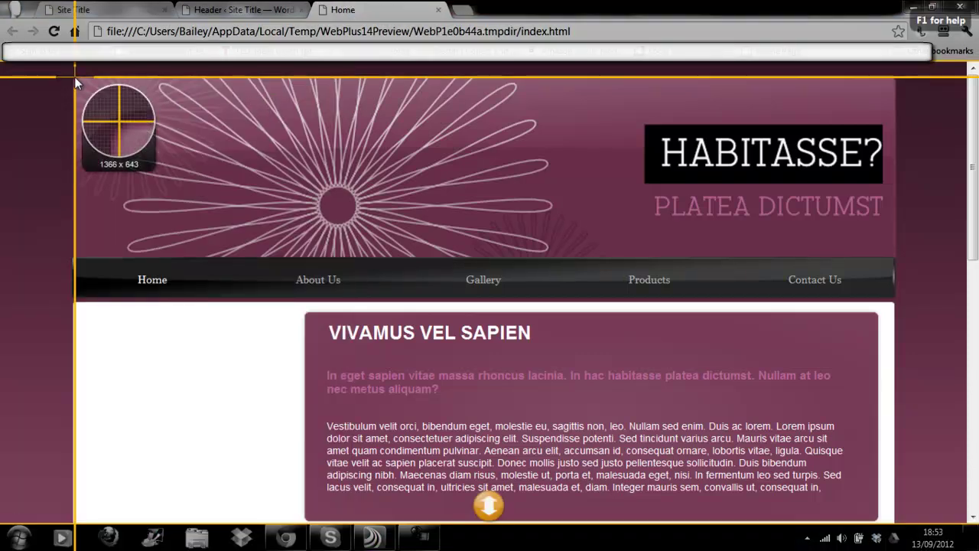
drag(75, 76, 896, 254)
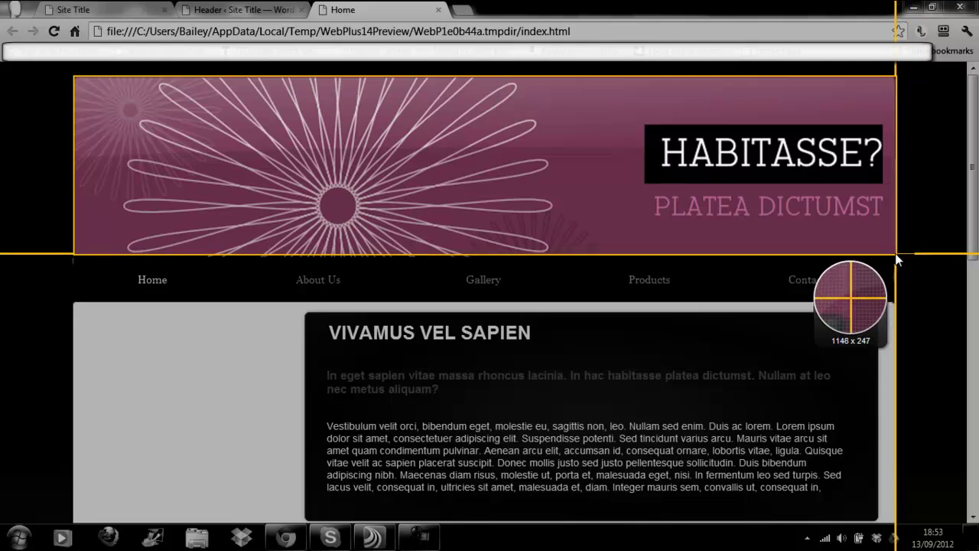
drag(896, 254, 895, 254)
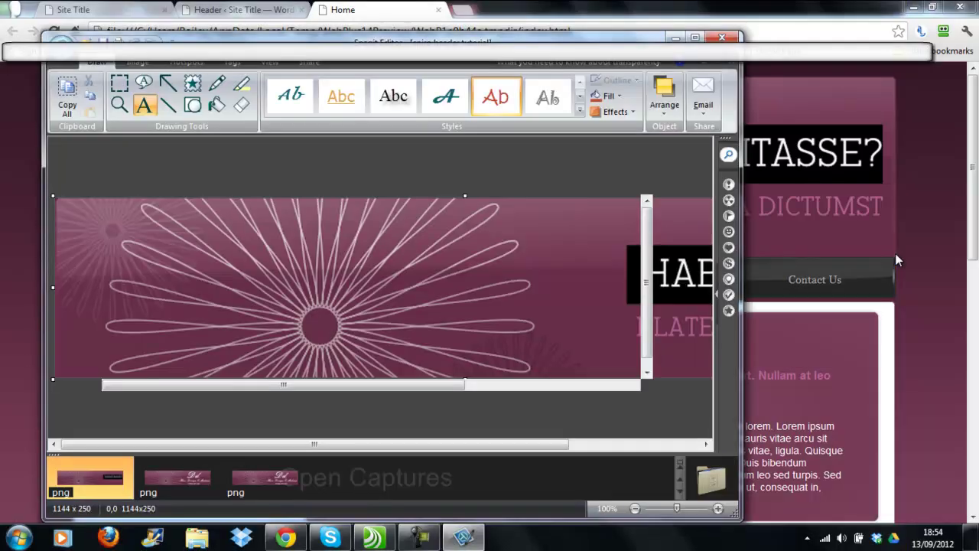
Step: Save the banner capture as spiro header tutorial.png in the Resources folder, replacing the existing file, and close the Snagit Editor
click(64, 55)
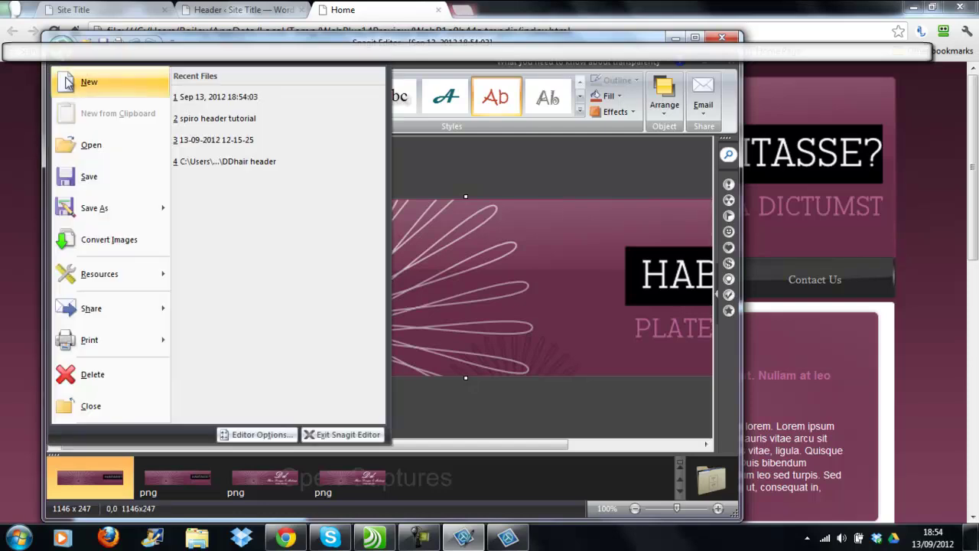
click(105, 204)
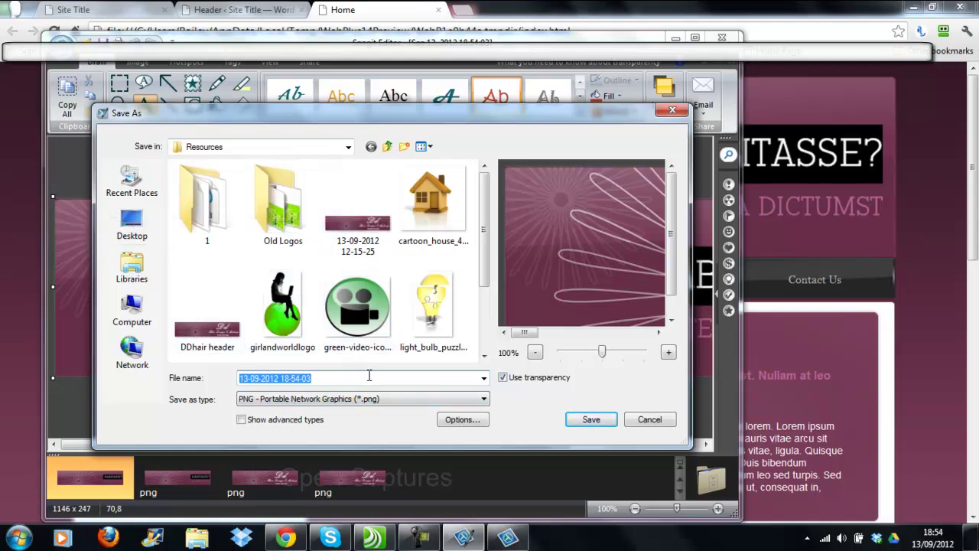
text(sip)
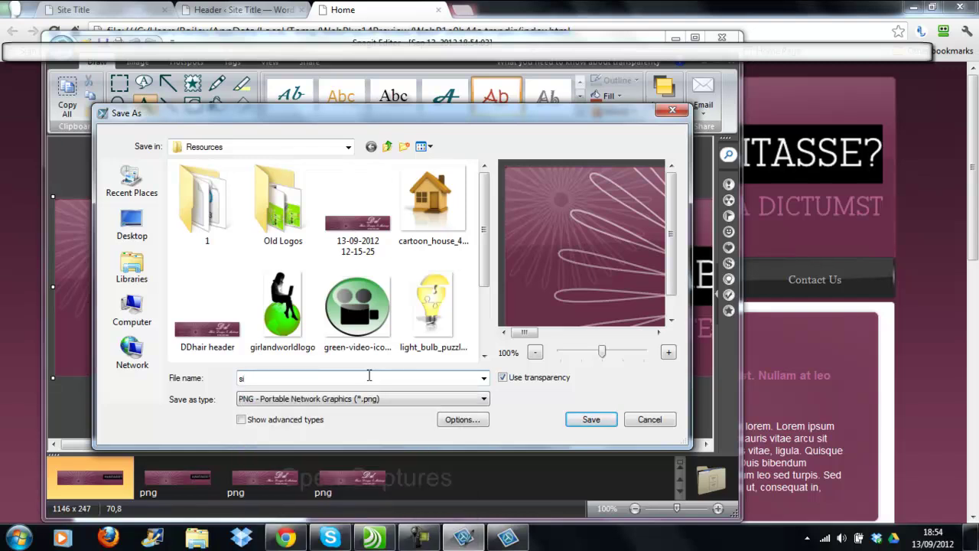
key(BackSpace)
text(piro)
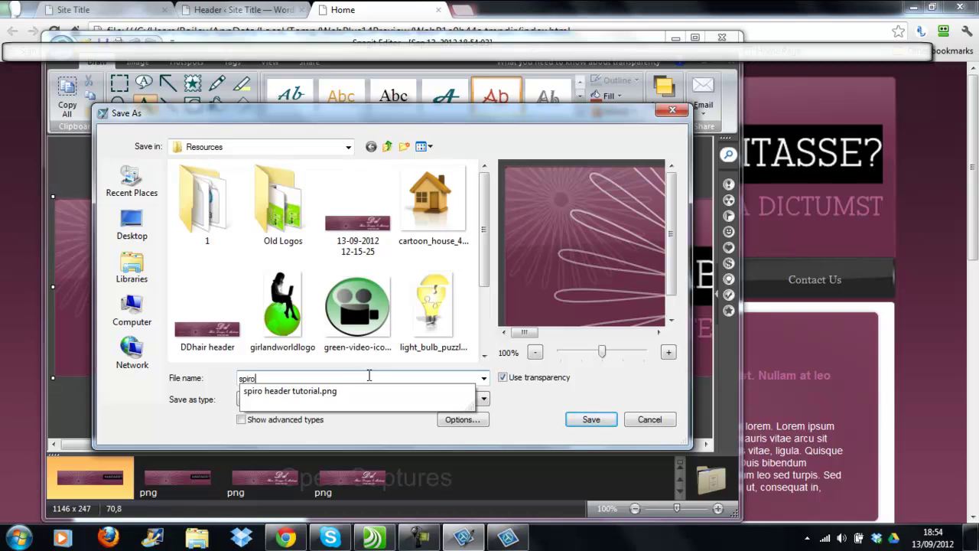
click(331, 391)
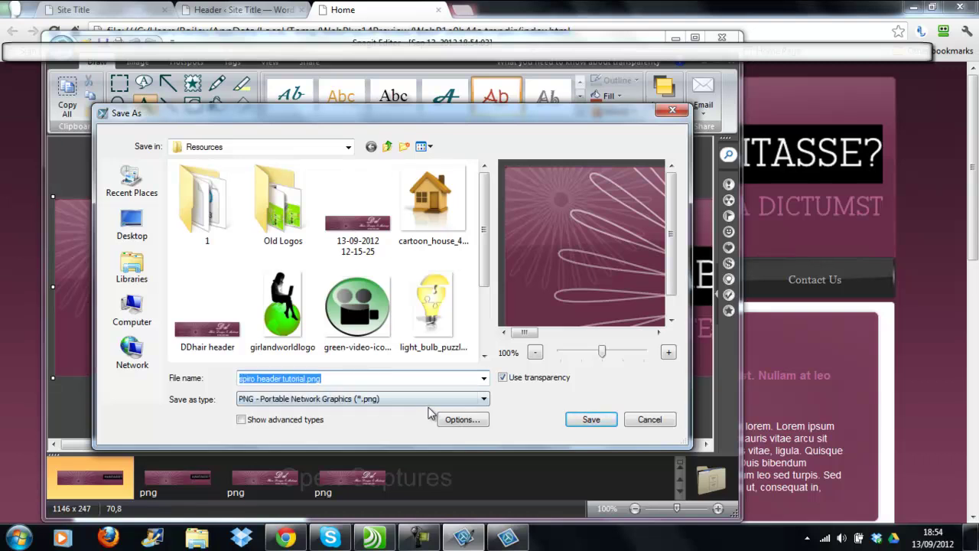
click(583, 420)
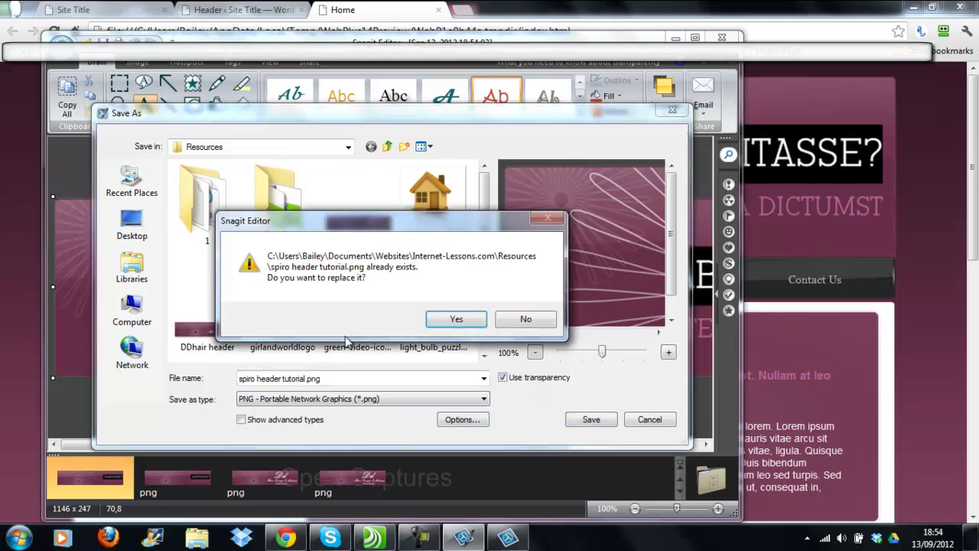
click(454, 319)
click(721, 37)
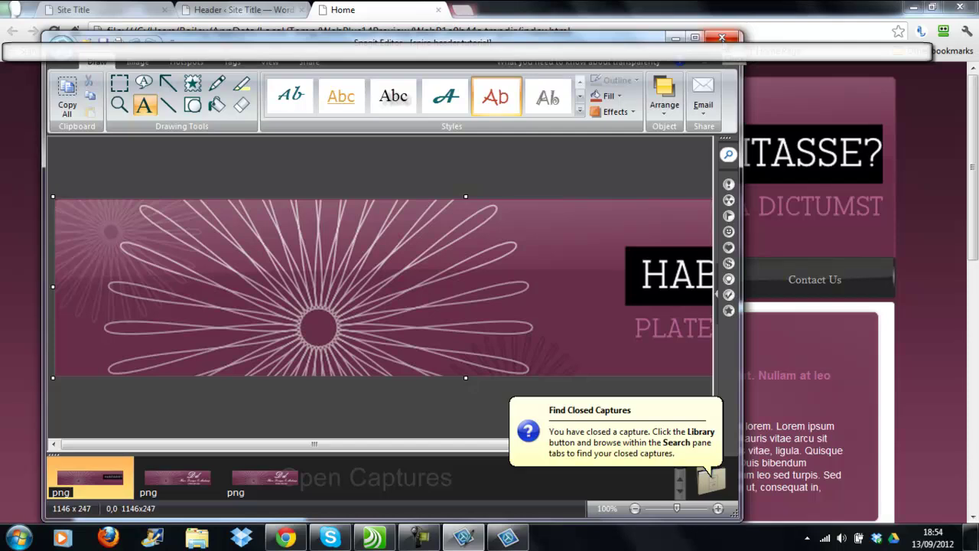
click(721, 37)
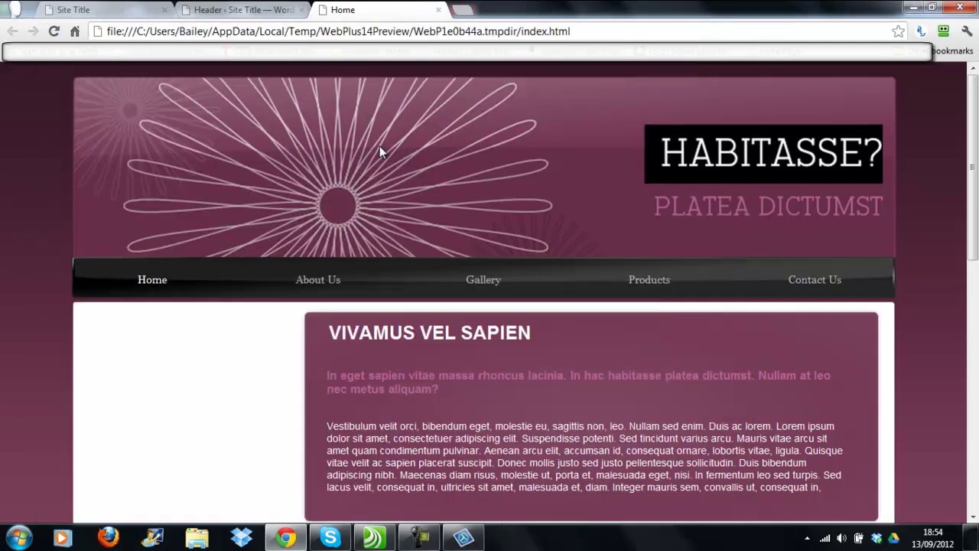
Step: Return to the WordPress custom header page and upload spiro header tutorial from the Resources folder as the header image
click(83, 14)
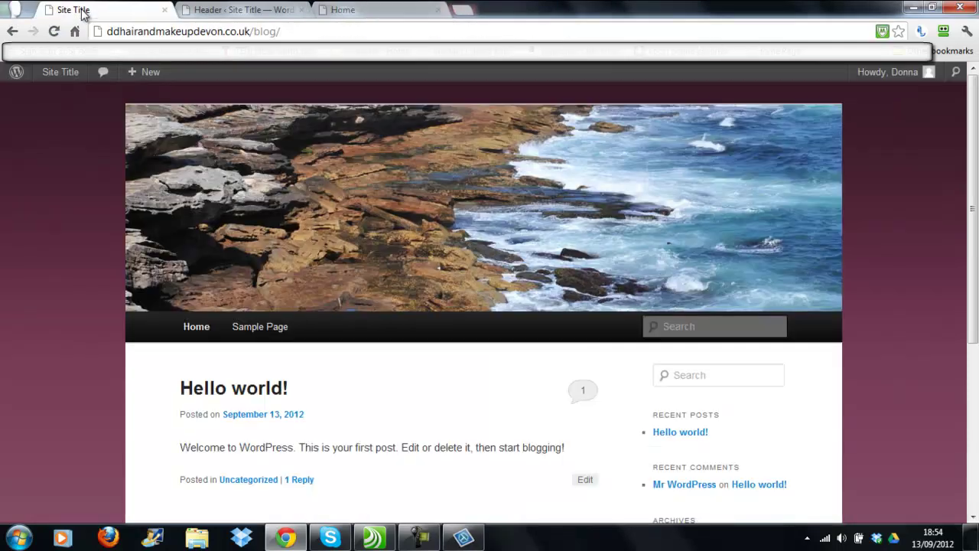
click(250, 11)
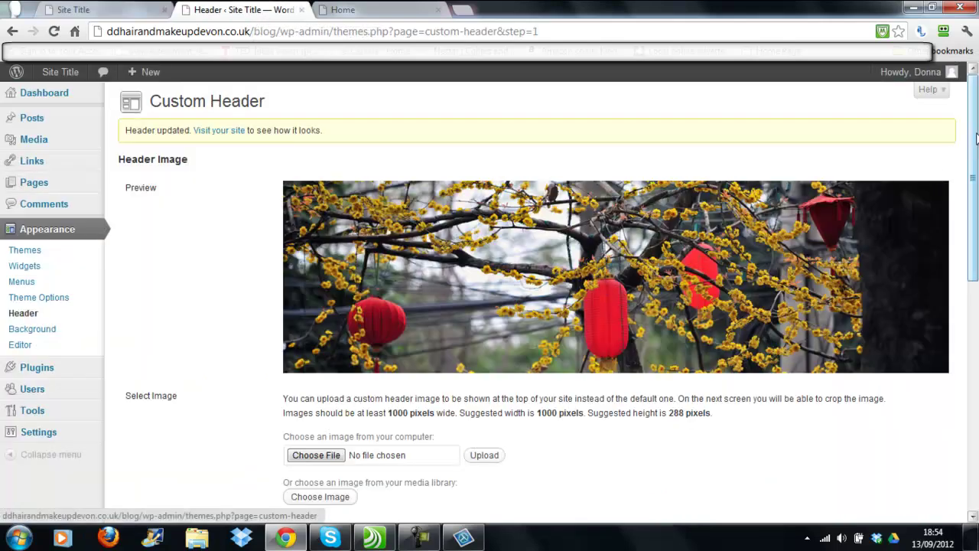
drag(974, 137, 976, 156)
scroll(971, 199, down, 2)
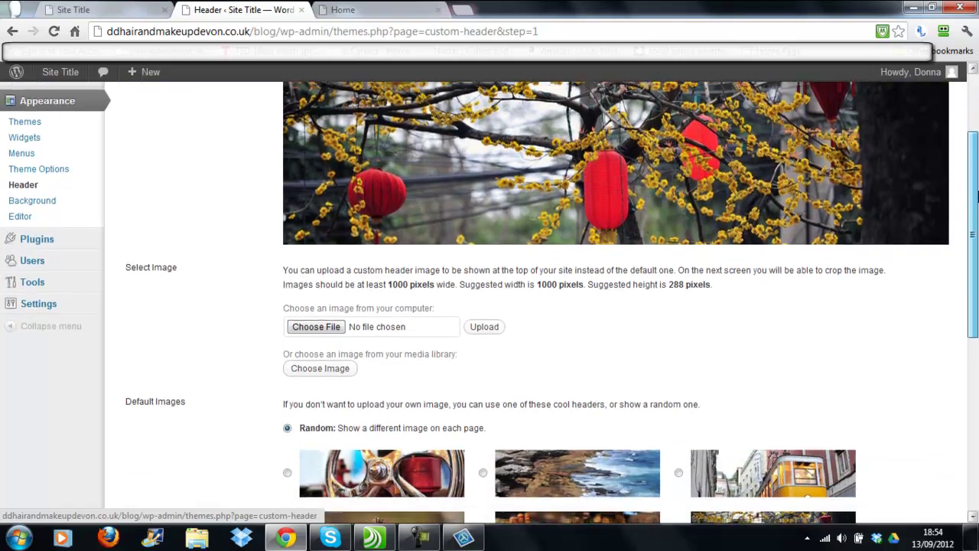
click(316, 322)
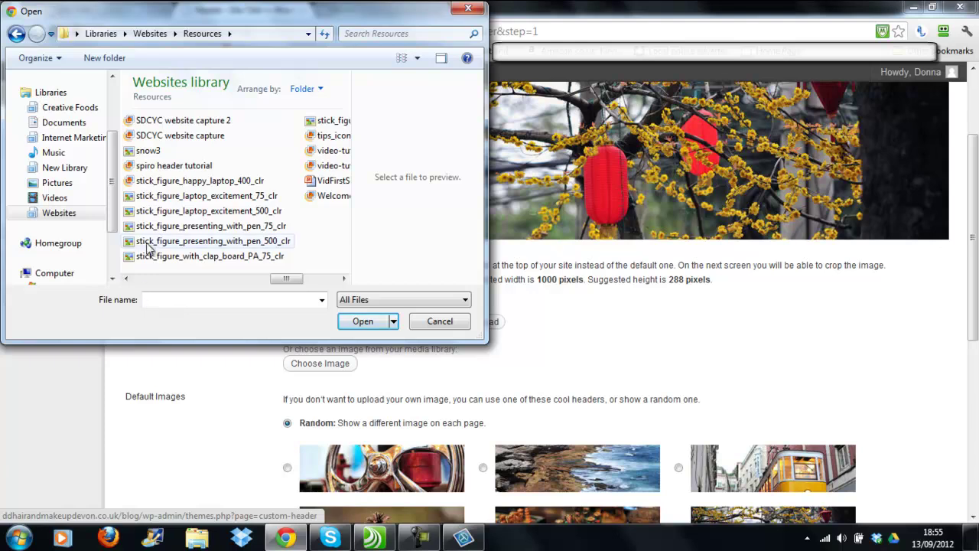
click(202, 165)
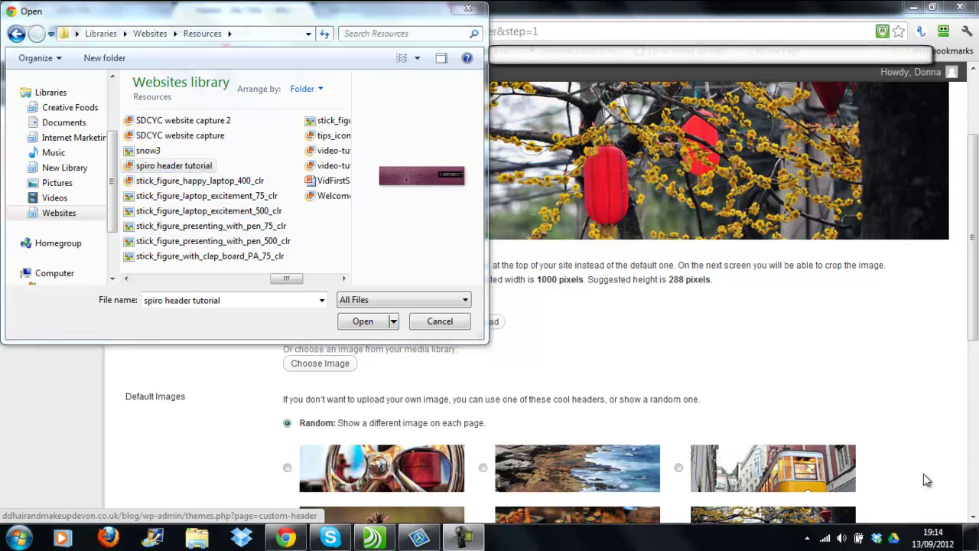
click(356, 327)
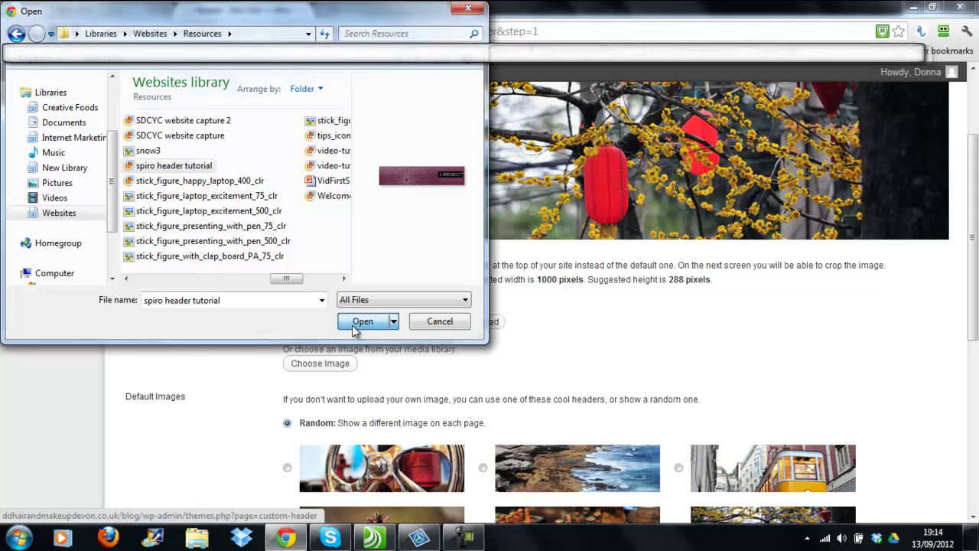
click(483, 323)
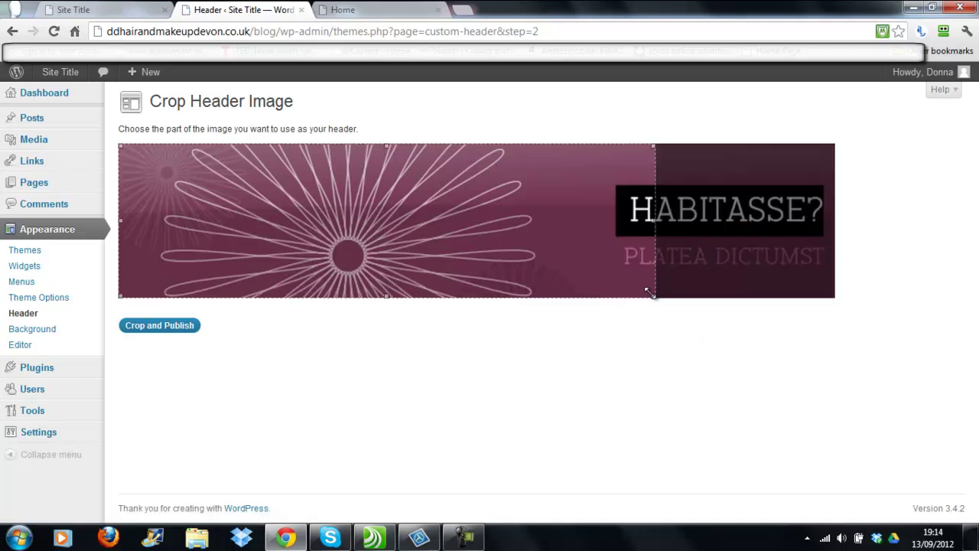
Step: Extend the crop area over the entire banner, crop and publish it, and save the custom header changes
drag(653, 296, 668, 289)
drag(719, 297, 839, 301)
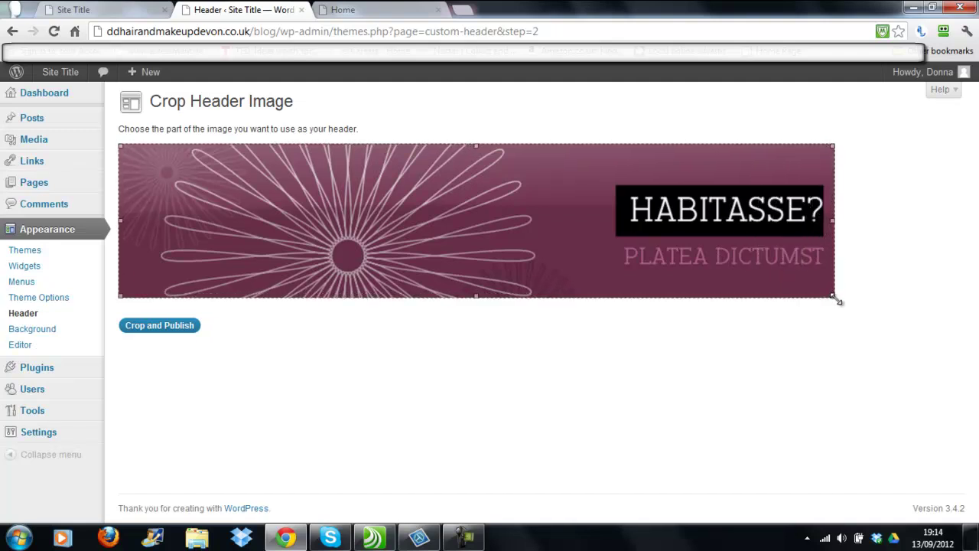
click(174, 325)
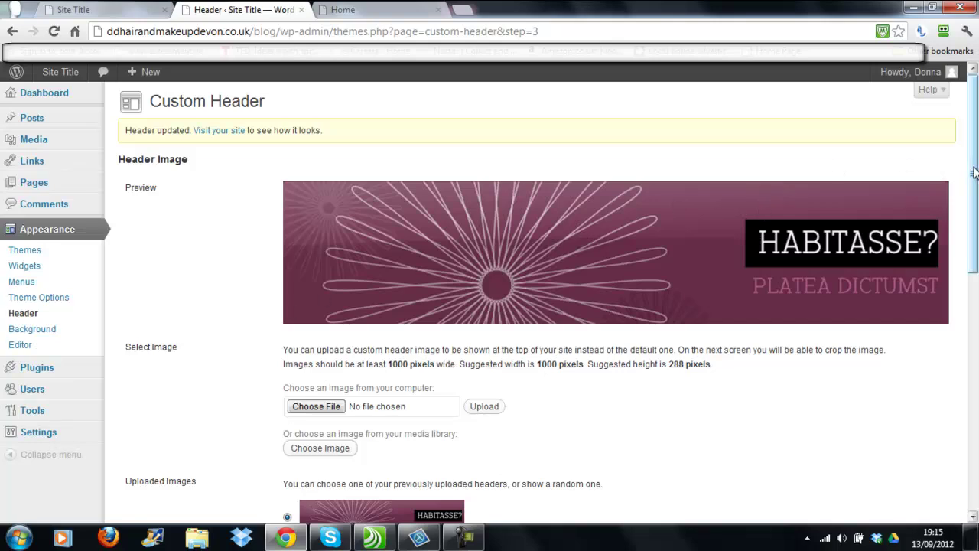
drag(973, 173, 938, 422)
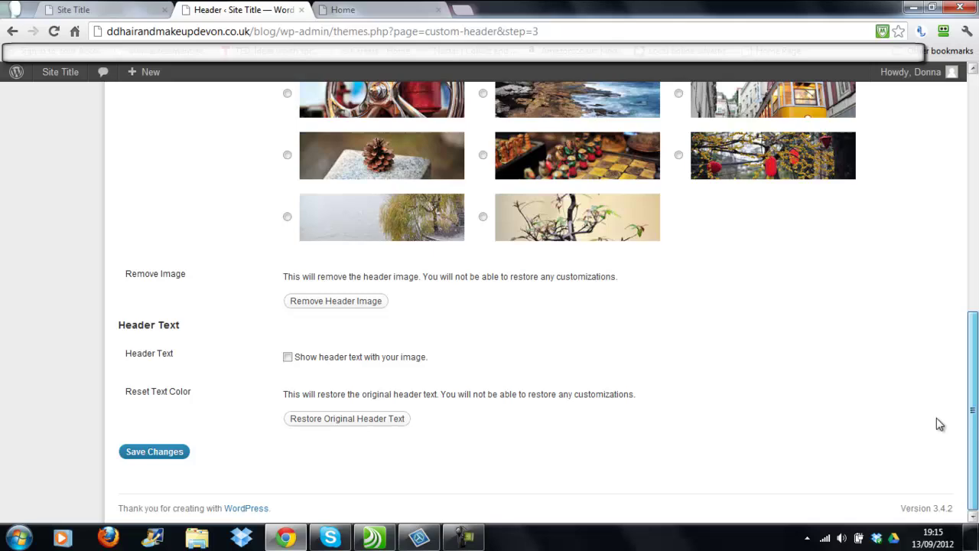
click(166, 451)
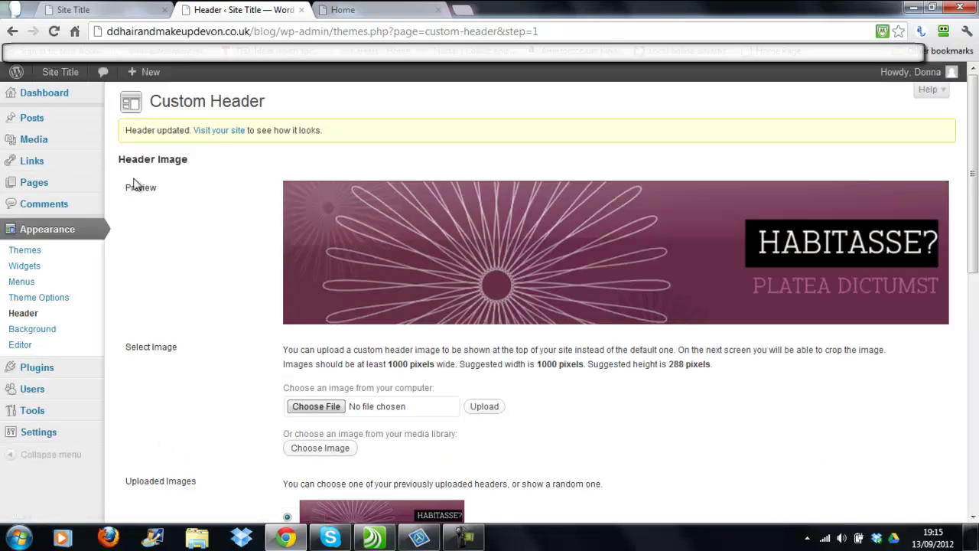
Step: Switch to the live blog and reload its front page to check the new header image
click(93, 9)
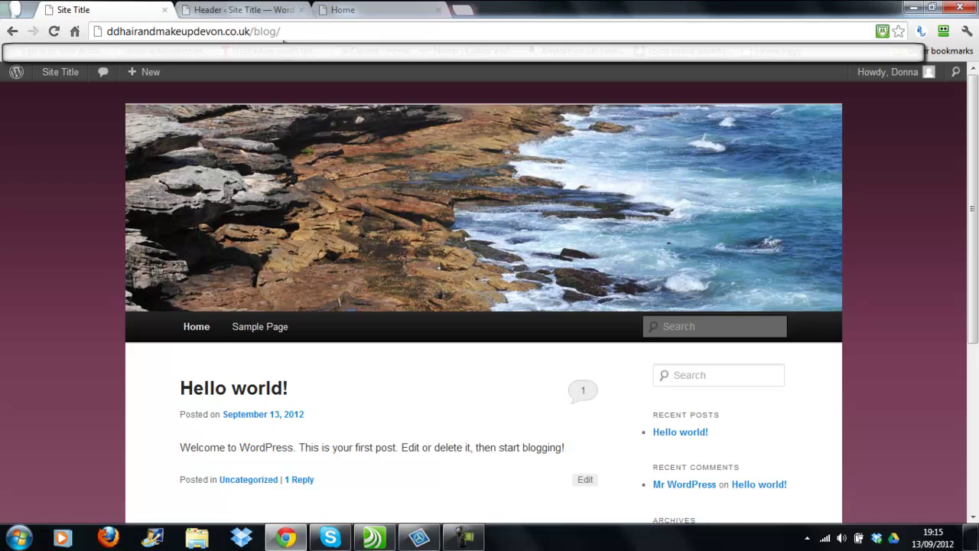
click(305, 31)
key(Return)
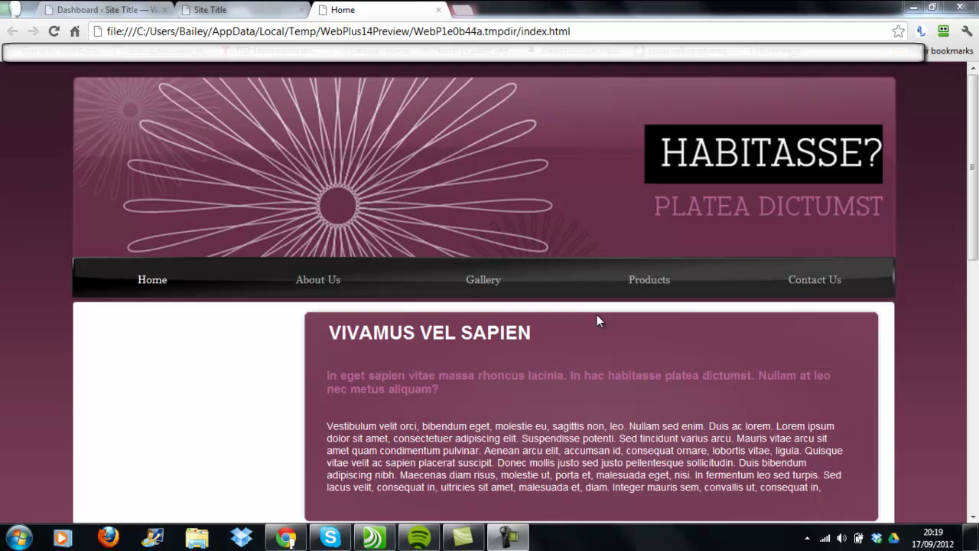
Step: Return to the WordPress dashboard, view the Pages list and the new page form, and go back to the list
click(121, 10)
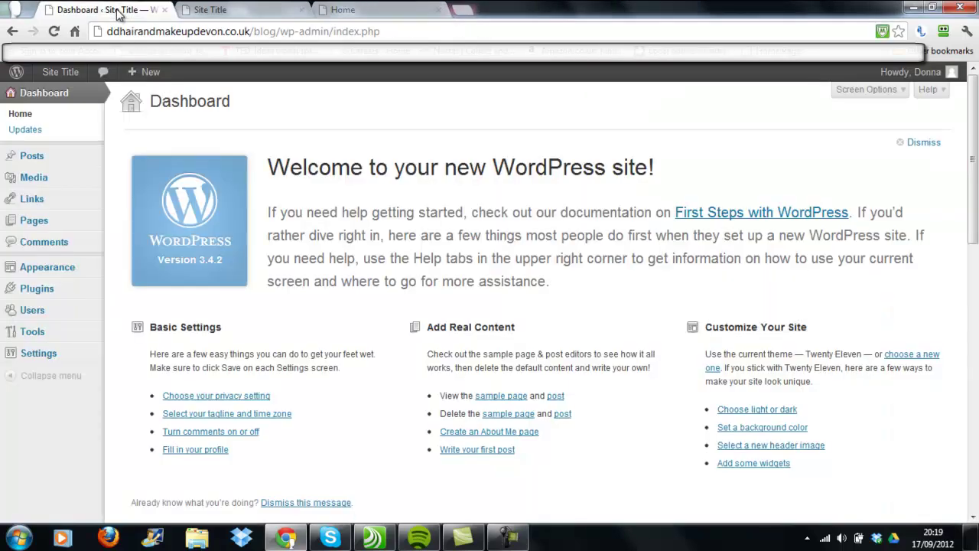
click(54, 227)
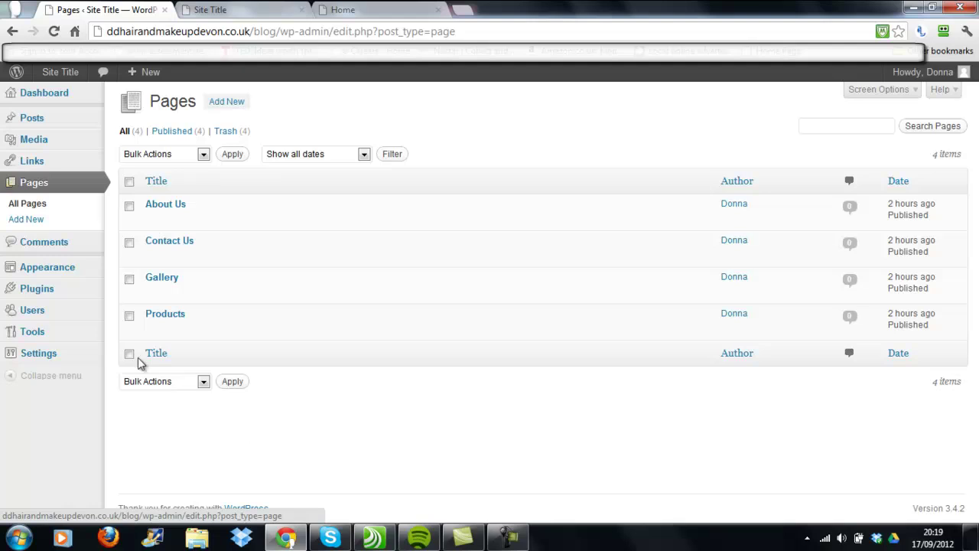
click(26, 219)
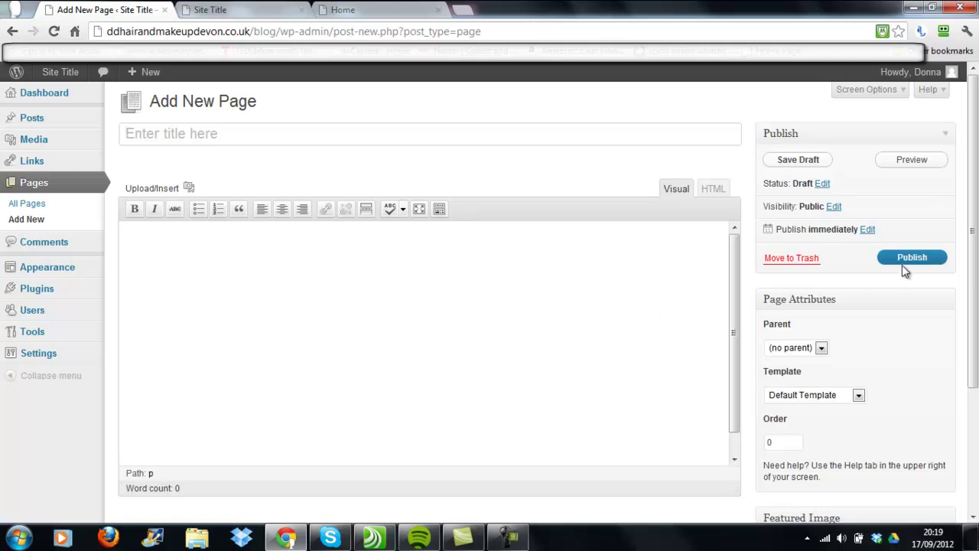
click(29, 204)
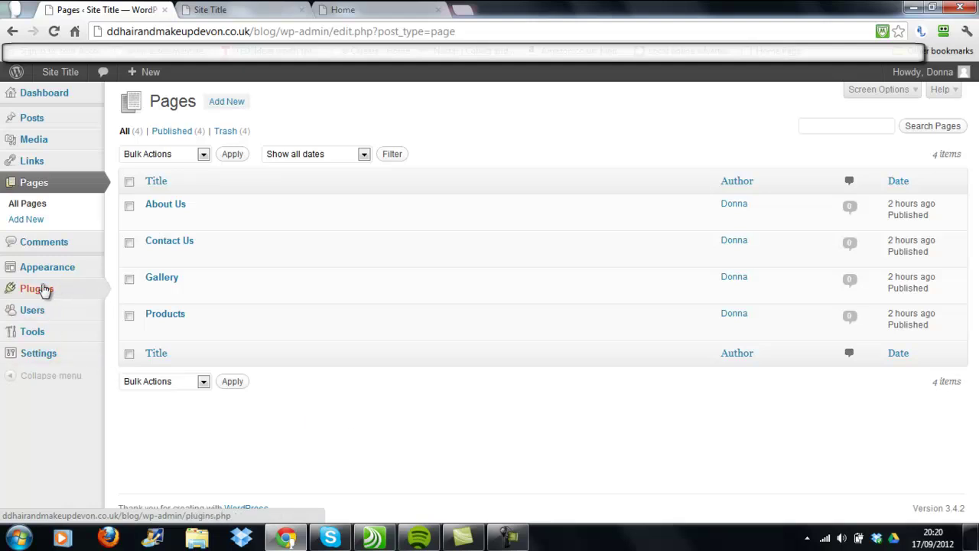
Step: Search the installable WordPress plugins for "page links to"
mouse_move(44, 292)
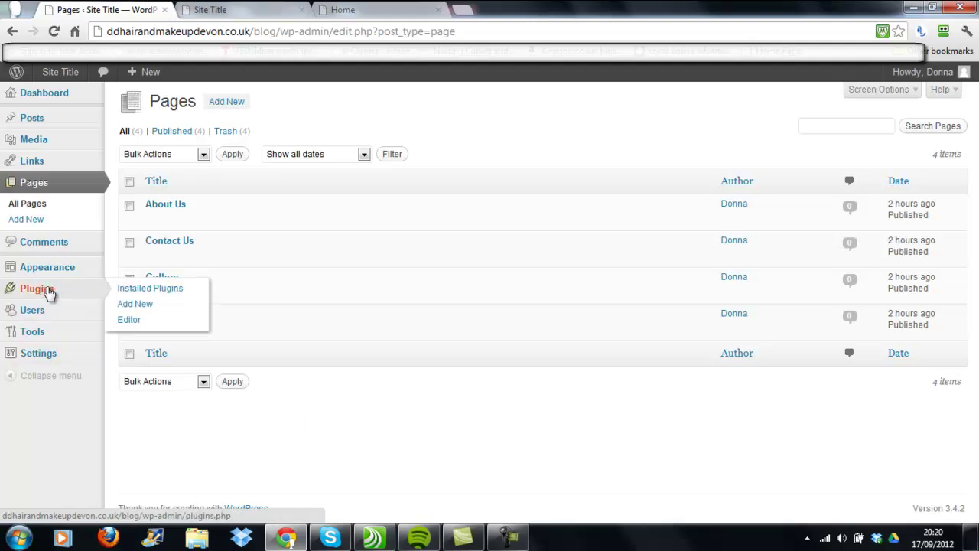
click(129, 305)
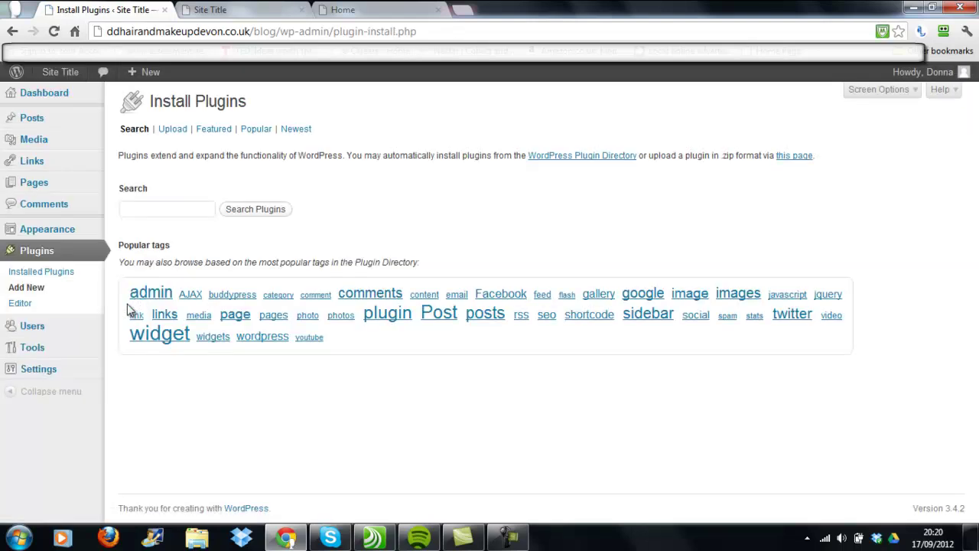
click(179, 208)
text(page)
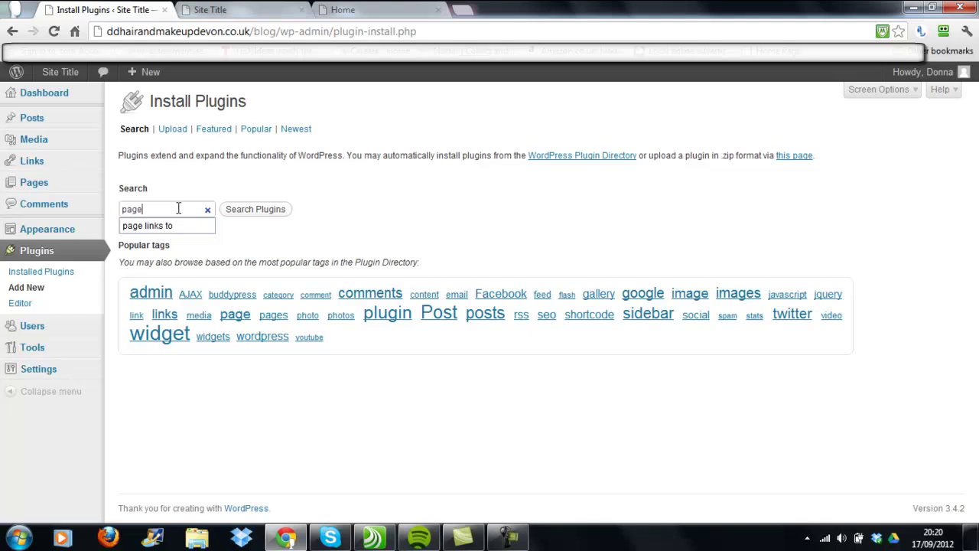
click(180, 226)
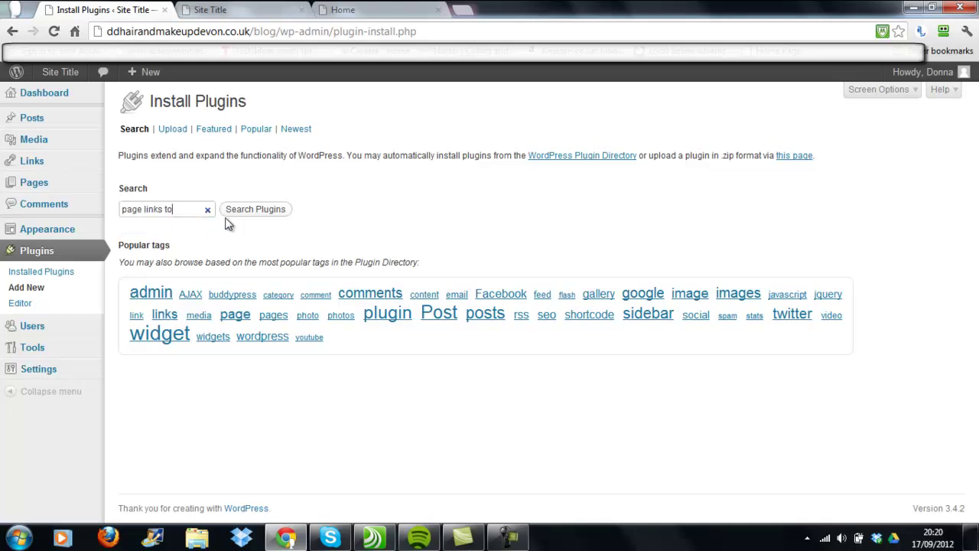
click(258, 214)
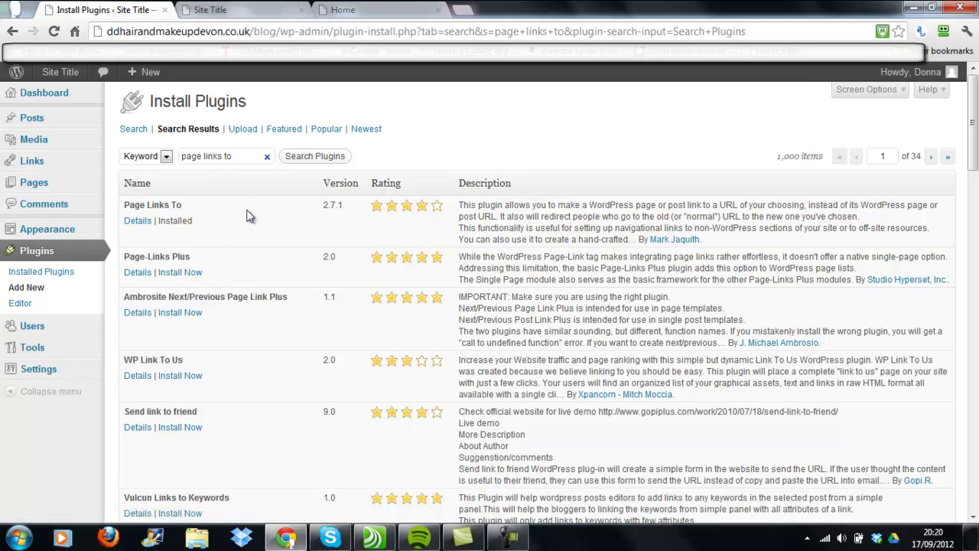
Step: Open the About Us page for editing and examine the alternate URL in its Page Links To settings
click(51, 189)
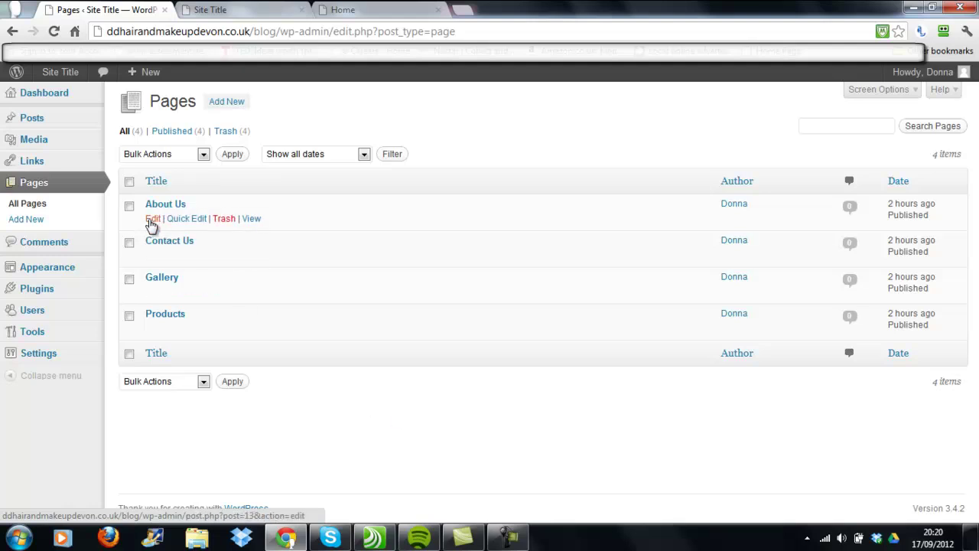
click(153, 220)
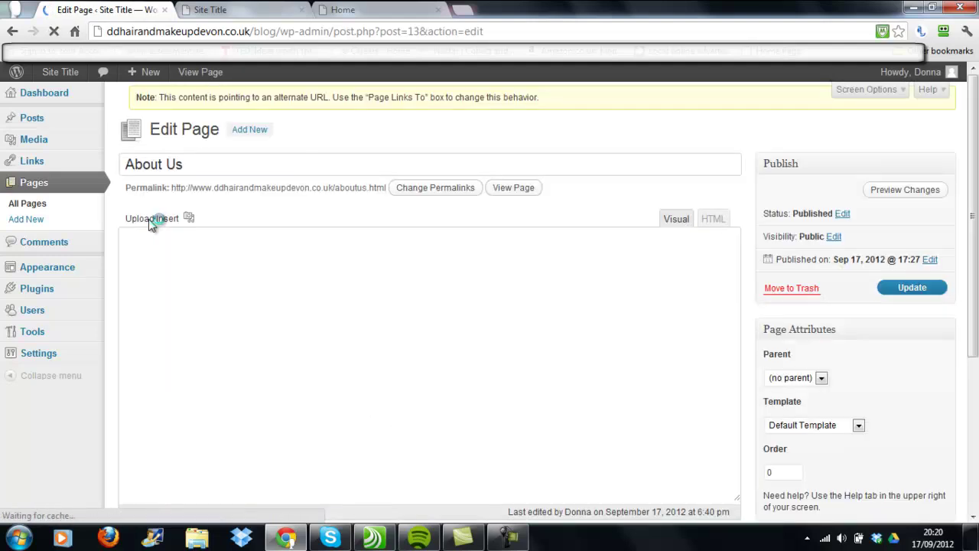
drag(975, 123, 977, 322)
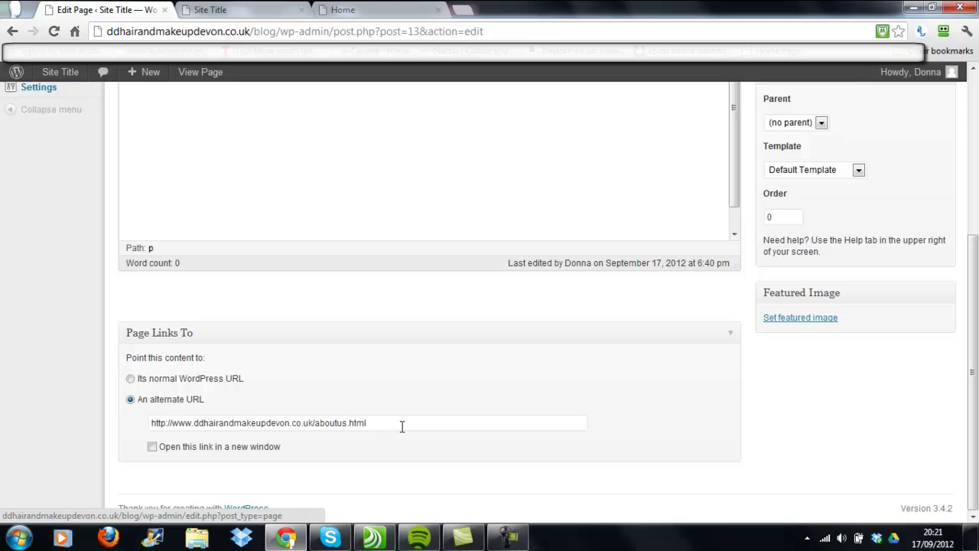
Step: Switch to WebPlus, check the About Us page's file name in its page properties, cancel, and return to the browser
click(373, 539)
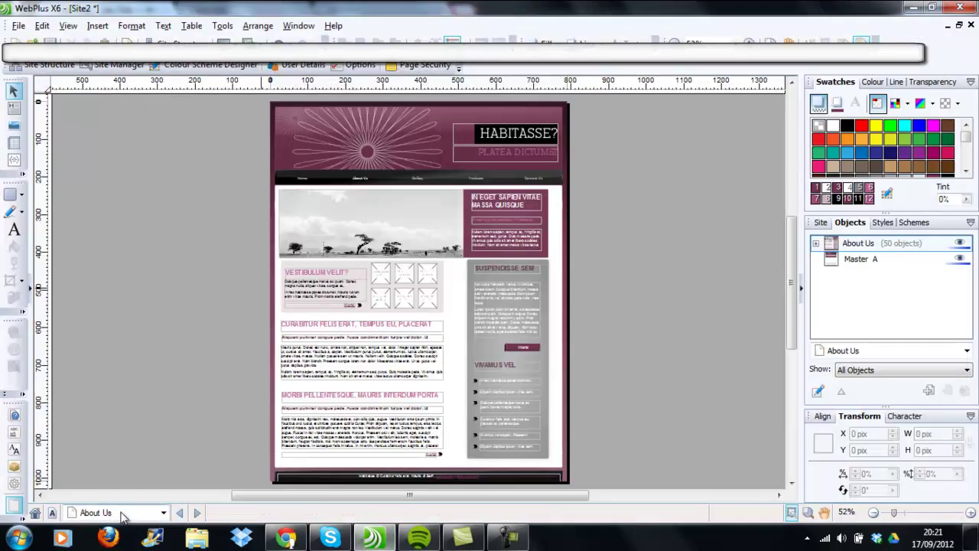
click(43, 27)
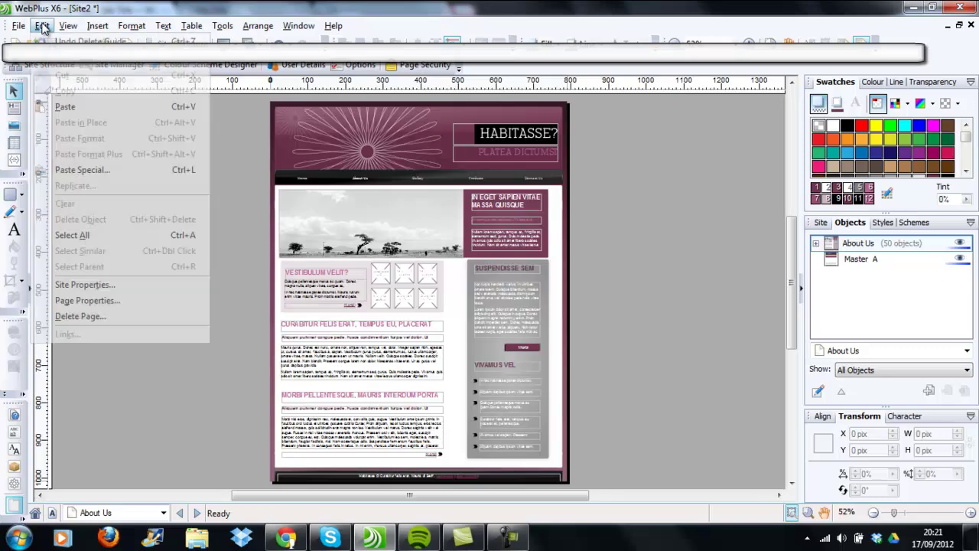
click(98, 300)
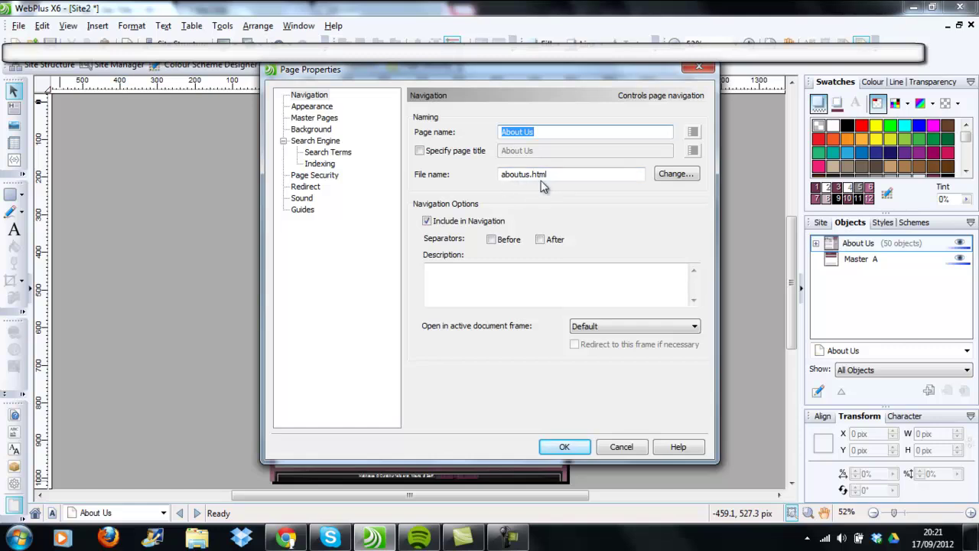
click(625, 445)
click(286, 538)
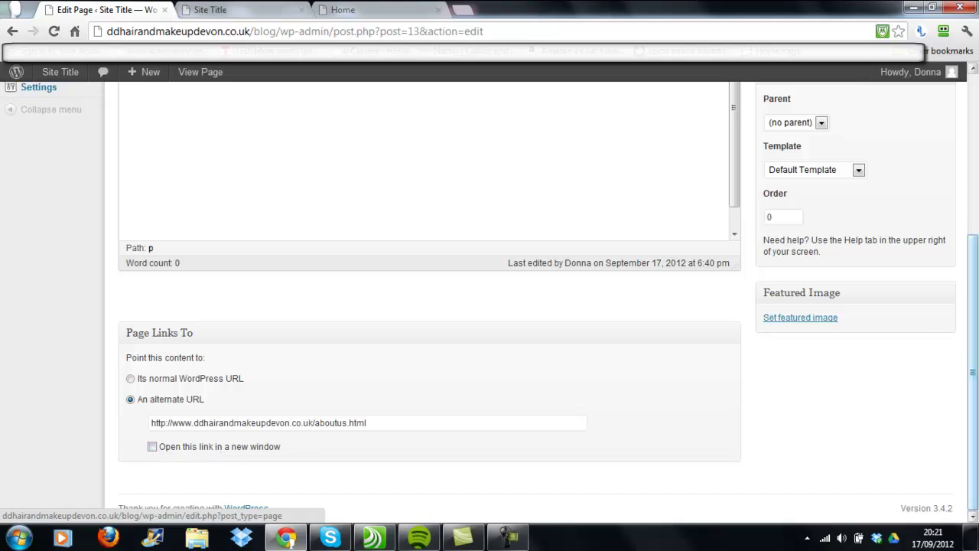
Step: Switch to the blog's front page, examine its navigation bar, and follow the Home link
drag(974, 370, 973, 290)
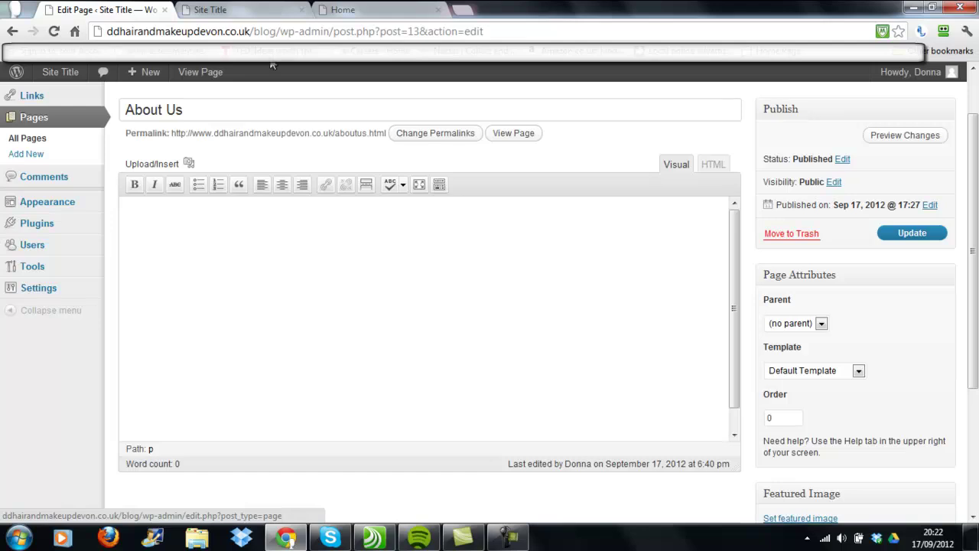
click(257, 17)
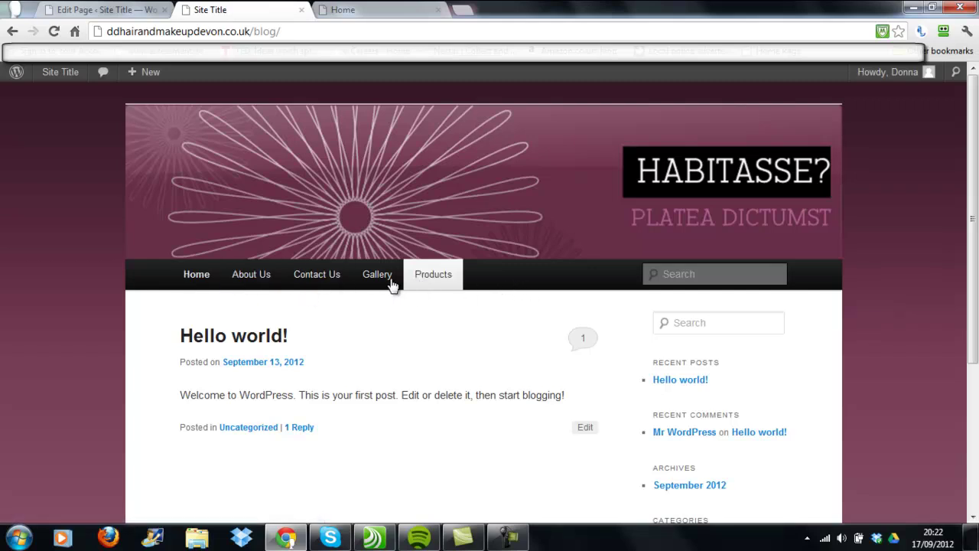
click(196, 280)
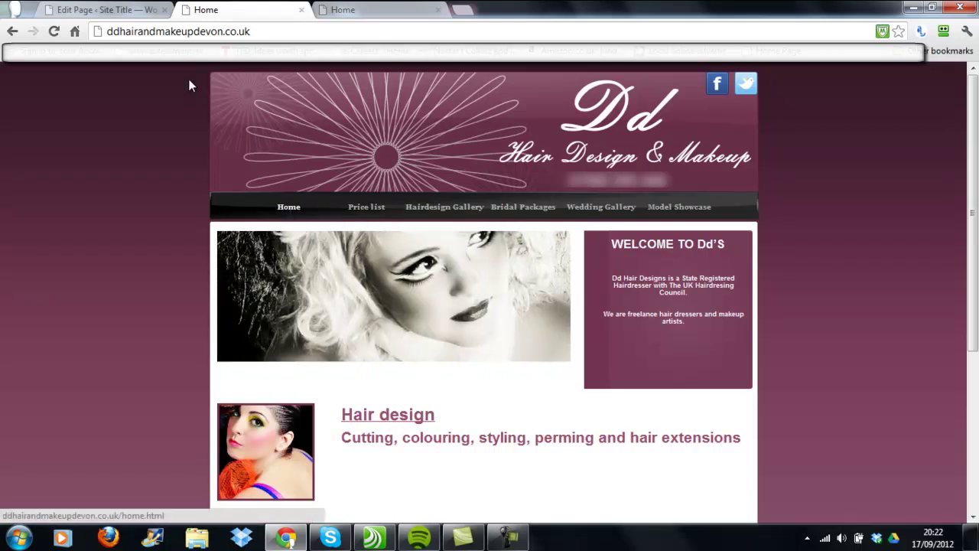
click(138, 16)
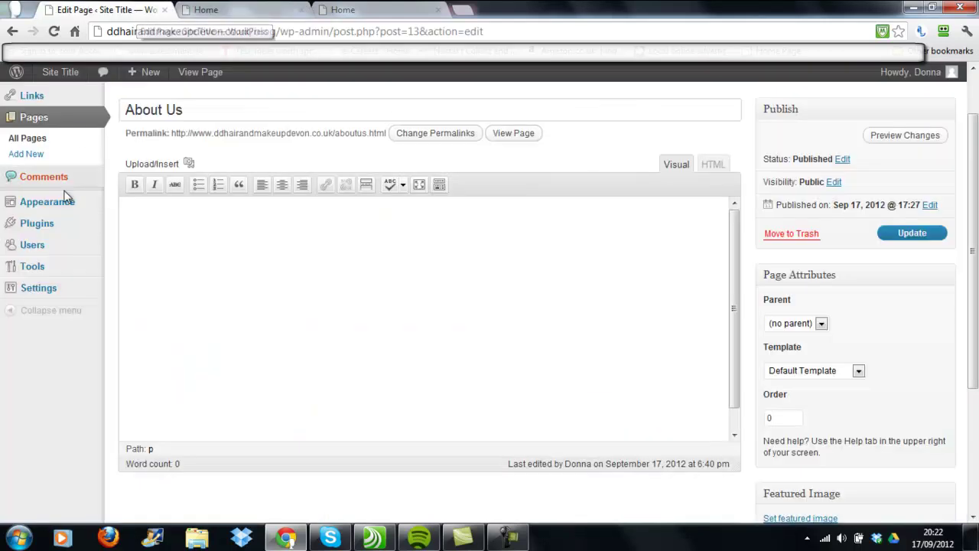
click(41, 290)
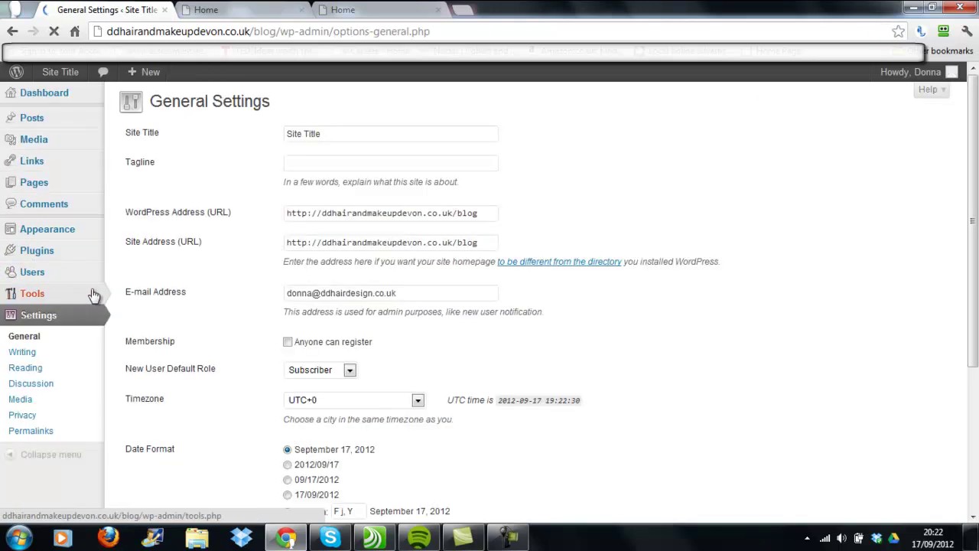
click(41, 344)
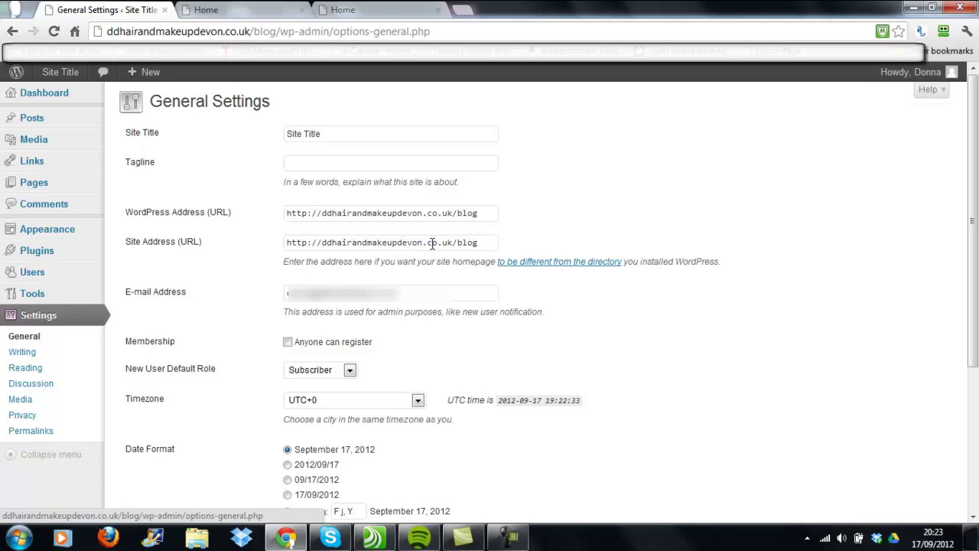
click(491, 241)
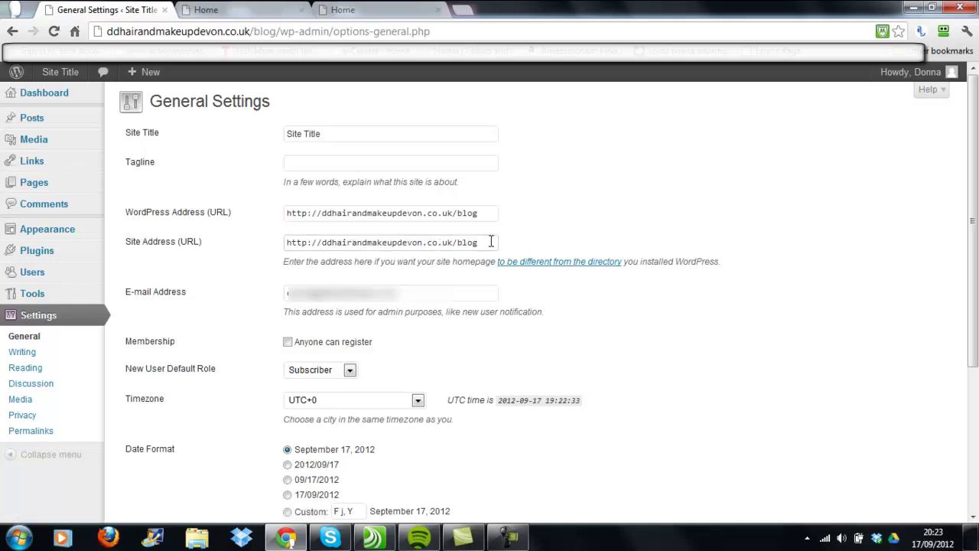
key(BackSpace)
key(BackSpace)
key(BackSpace)
key(BackSpace)
key(BackSpace)
key(BackSpace)
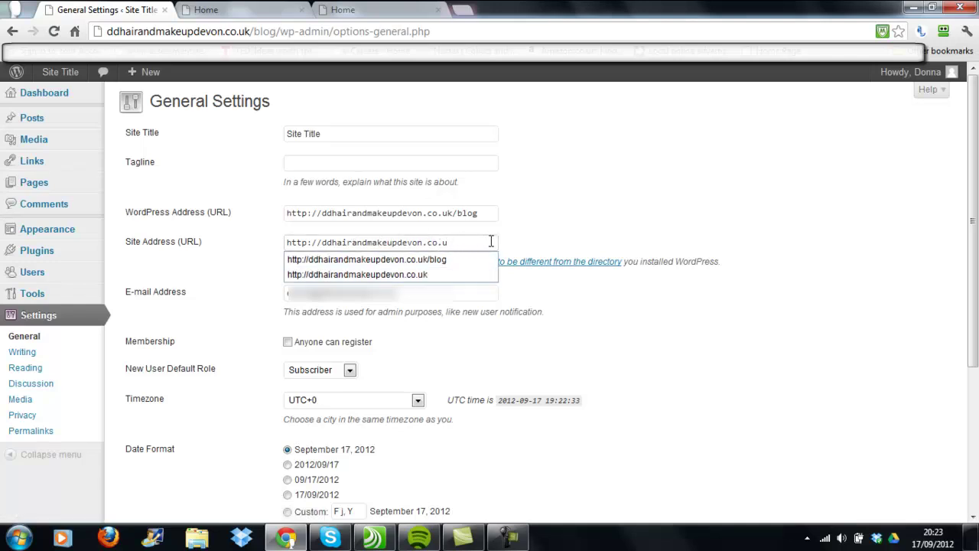
text(k)
click(502, 240)
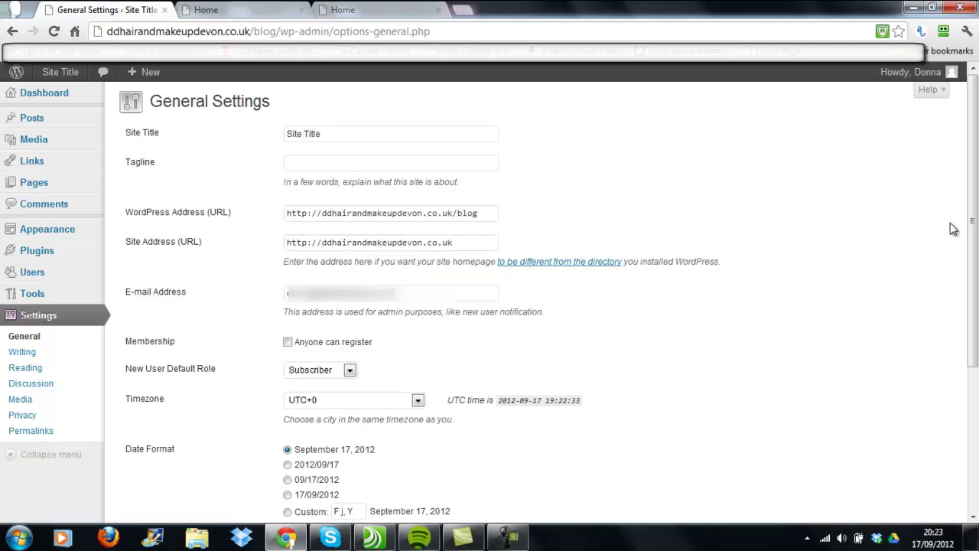
drag(972, 237, 975, 391)
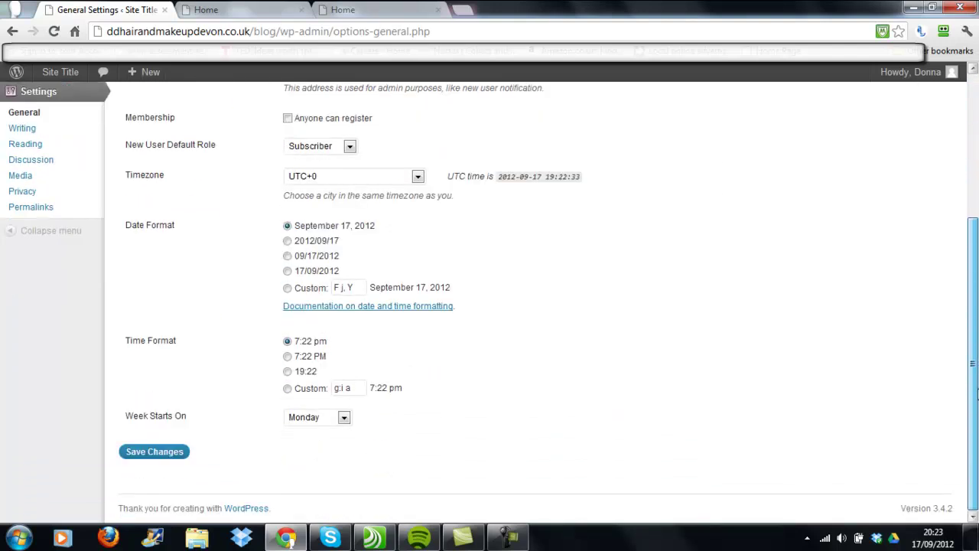
click(150, 452)
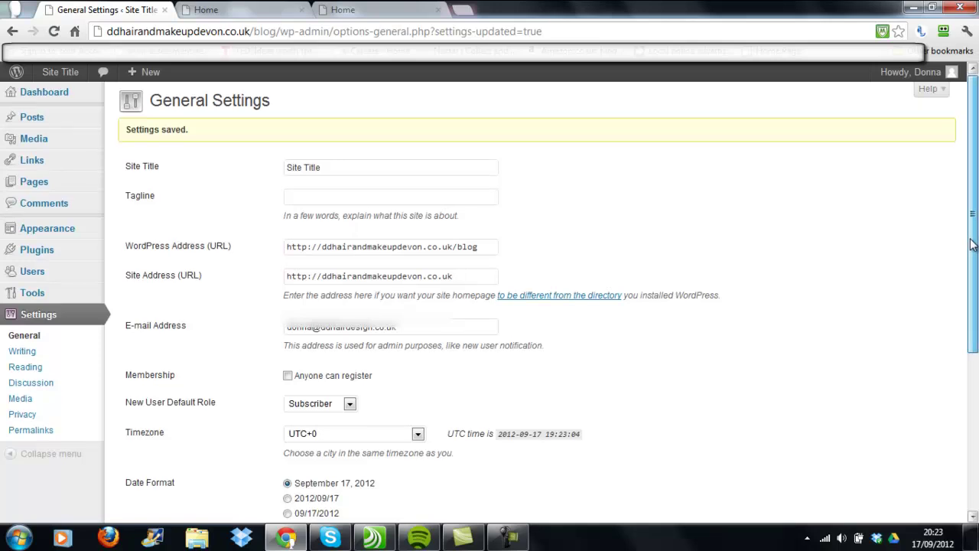
scroll(489, 306, down, 2)
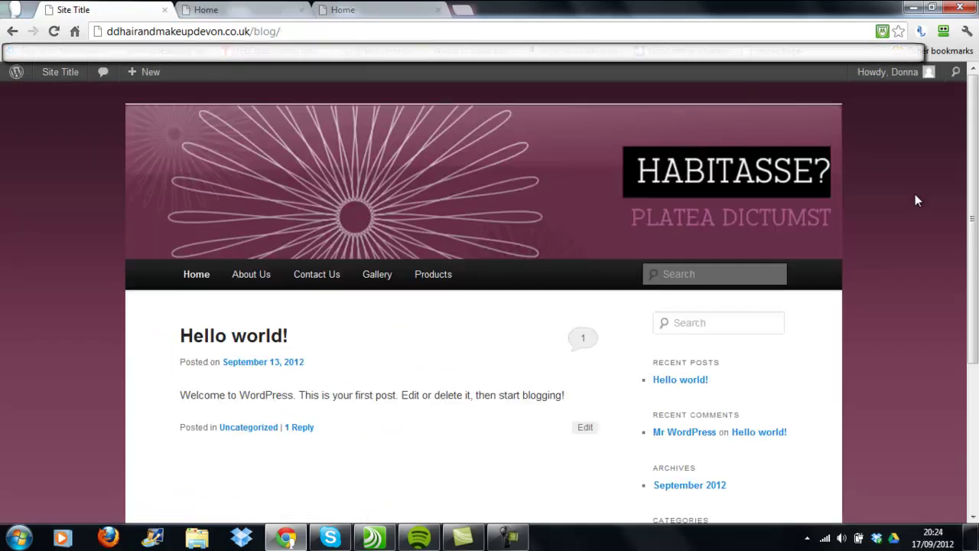